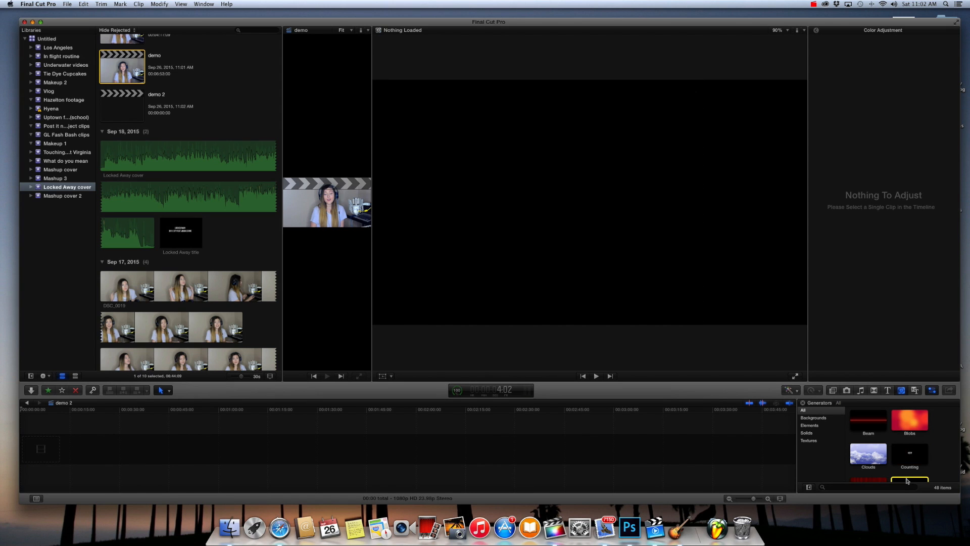
- Add the Custom generator to the empty demo 2 timeline and set its color to dark purple
{"action": "left_click_drag", "start_coordinate": [905, 459], "coordinate": [344, 443]}
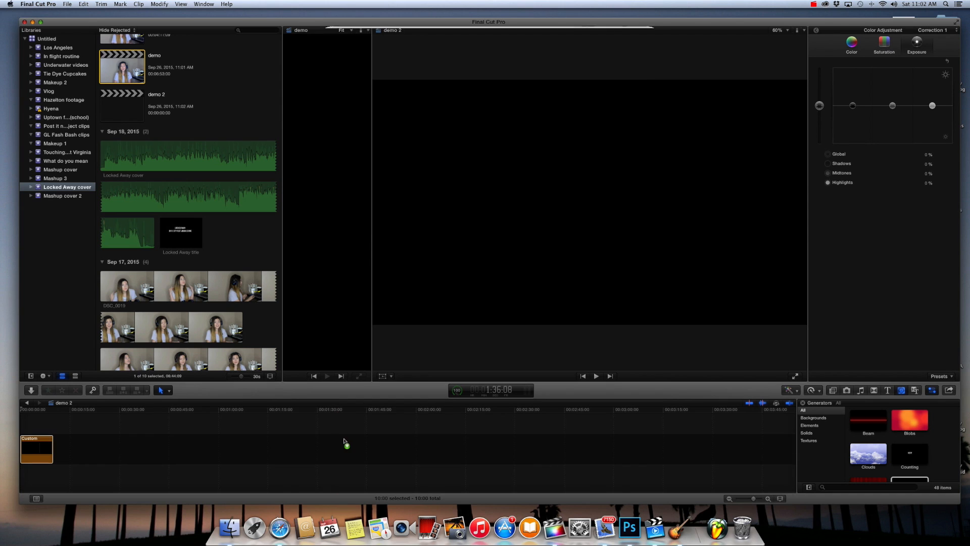
{"action": "left_click", "coordinate": [626, 76]}
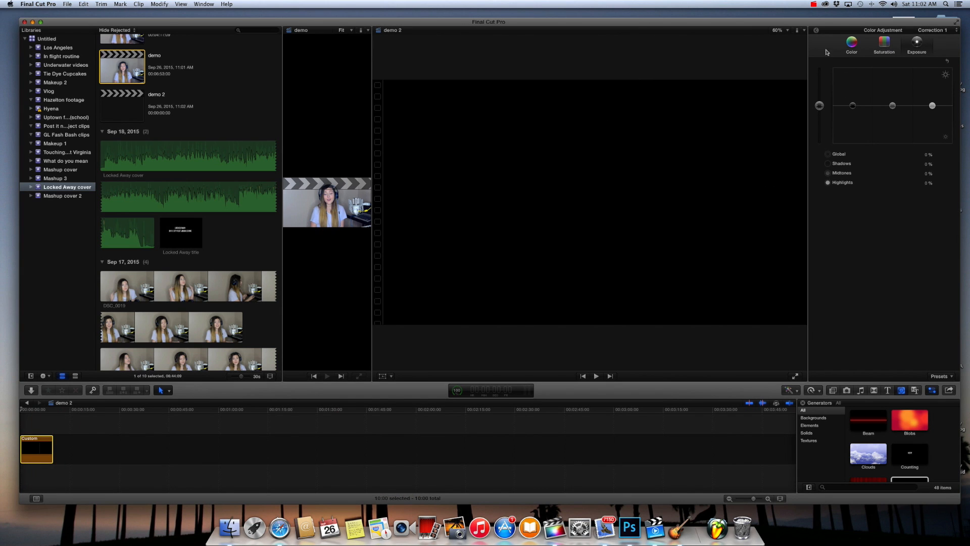
{"action": "left_click", "coordinate": [816, 31]}
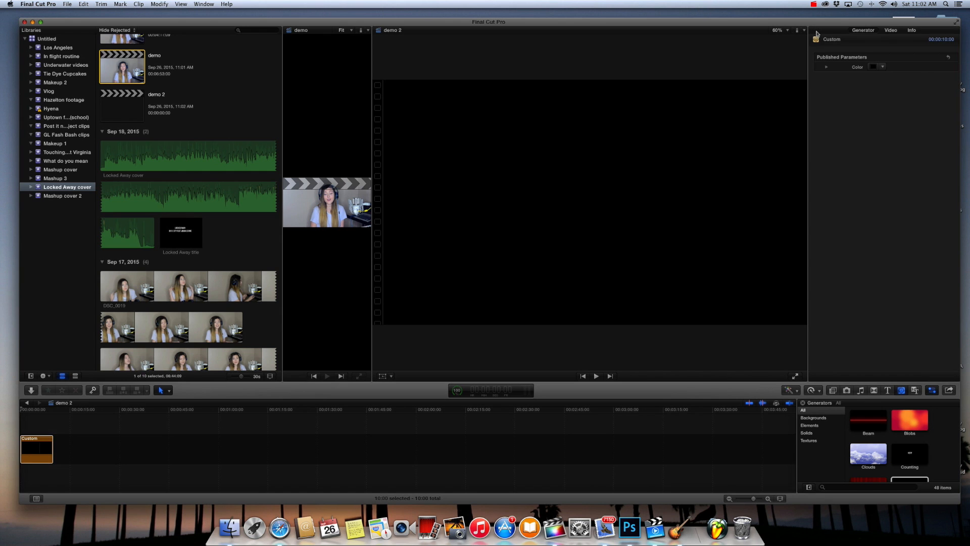
{"action": "left_click", "coordinate": [883, 67]}
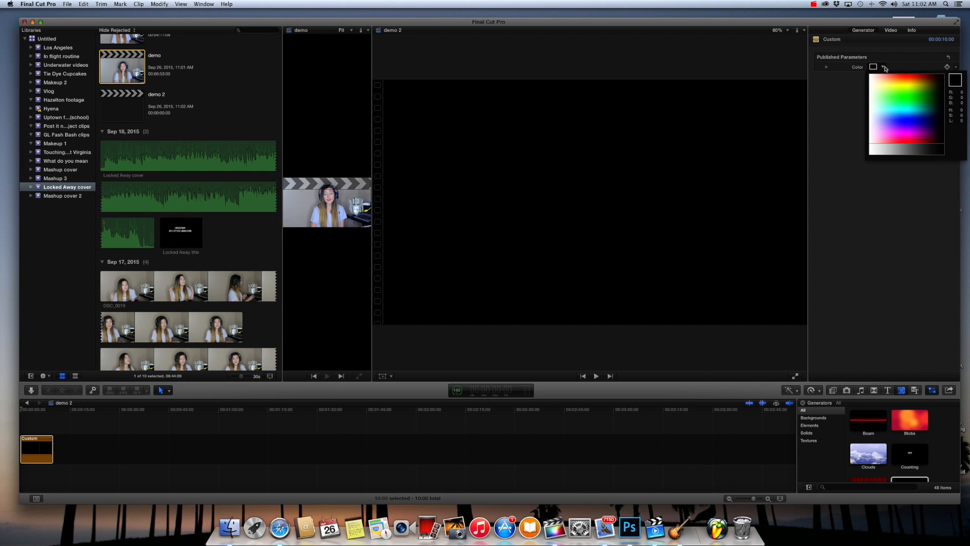
{"action": "left_click_drag", "start_coordinate": [905, 99], "coordinate": [918, 132]}
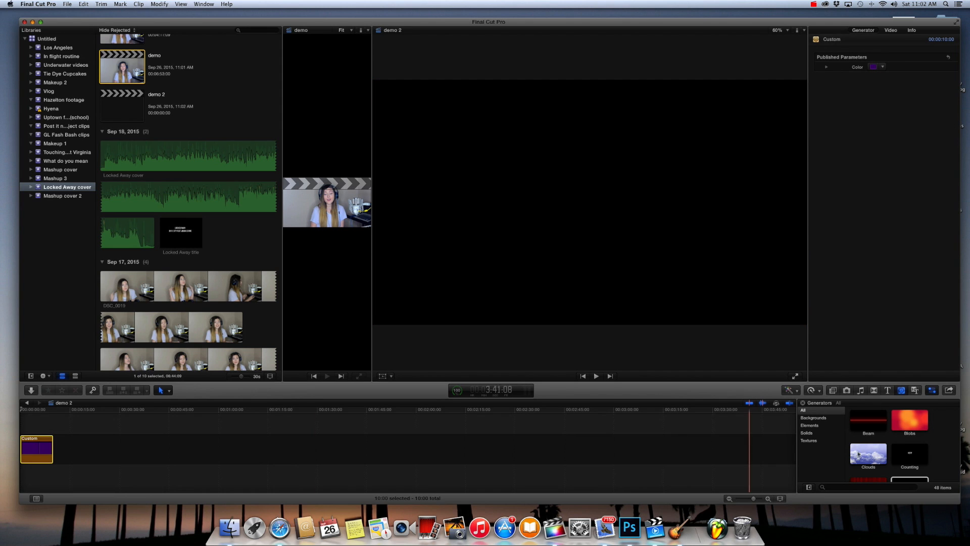
- Place the Blur title above the start of the purple background and shorten the background to match the title's length
{"action": "left_click", "coordinate": [890, 390]}
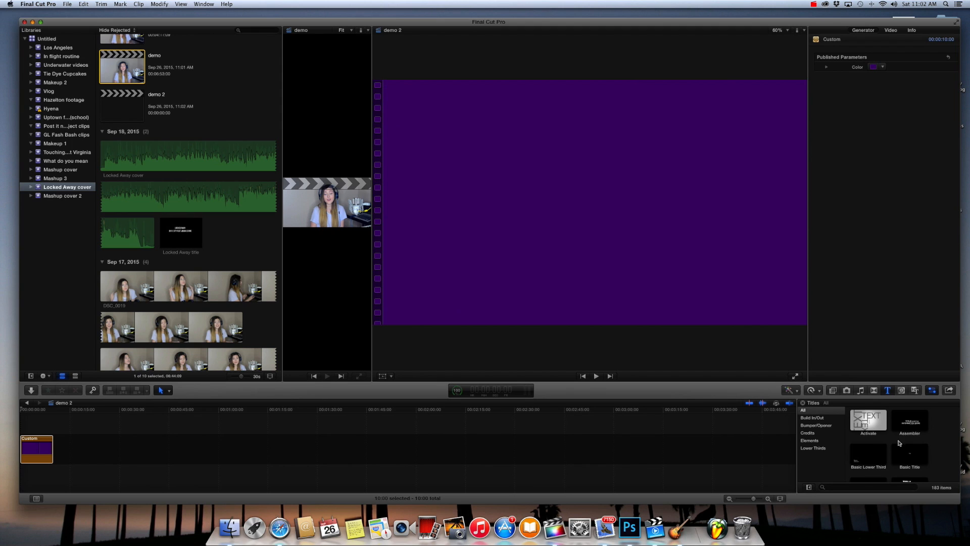
{"action": "left_click", "coordinate": [913, 461]}
{"action": "left_click", "coordinate": [873, 457]}
{"action": "scroll", "coordinate": [874, 457], "scroll_direction": "down", "scroll_amount": 1}
{"action": "left_click_drag", "start_coordinate": [874, 457], "coordinate": [25, 427]}
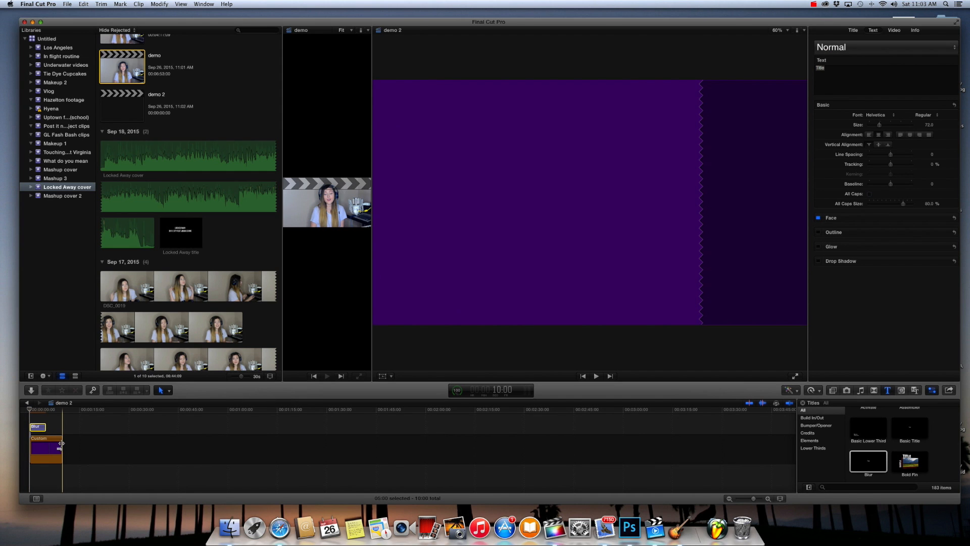
{"action": "left_click_drag", "start_coordinate": [61, 445], "coordinate": [45, 445]}
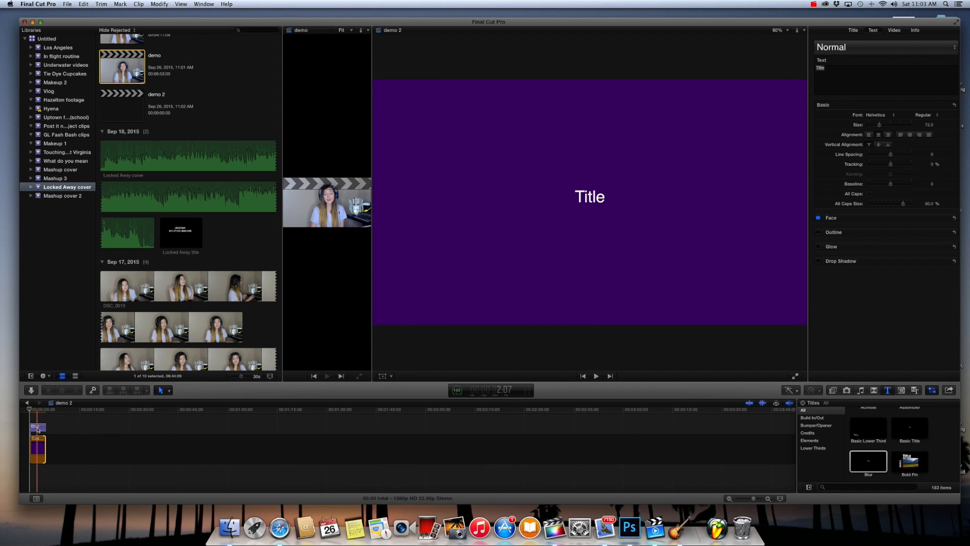
- Replace the title text with "Locked Away" and "R. City feat. Adam Levine" on two lines, and nudge it slightly upward in the frame
{"action": "left_click", "coordinate": [38, 428]}
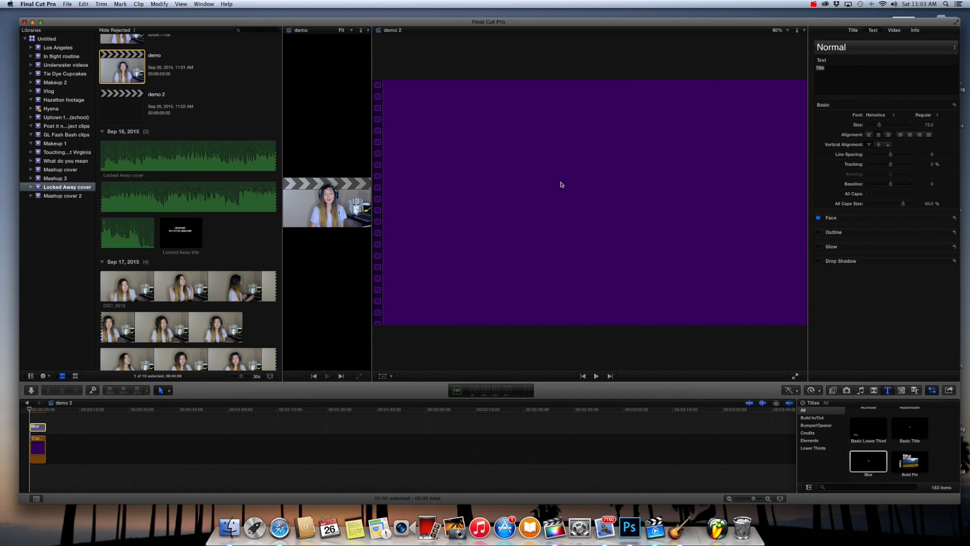
{"action": "left_click", "coordinate": [831, 70]}
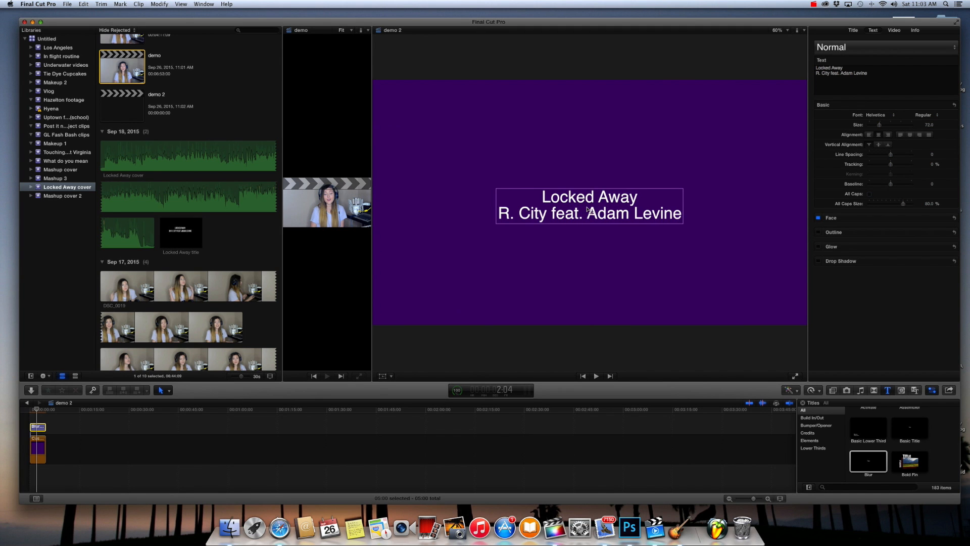
{"action": "mouse_move", "coordinate": [589, 213]}
{"action": "left_mouse_down"}
{"action": "mouse_move", "coordinate": [578, 190]}
{"action": "mouse_move", "coordinate": [605, 176]}
{"action": "mouse_move", "coordinate": [566, 215]}
{"action": "mouse_move", "coordinate": [569, 200]}
{"action": "mouse_move", "coordinate": [569, 212]}
{"action": "mouse_move", "coordinate": [588, 203]}
{"action": "left_mouse_up"}
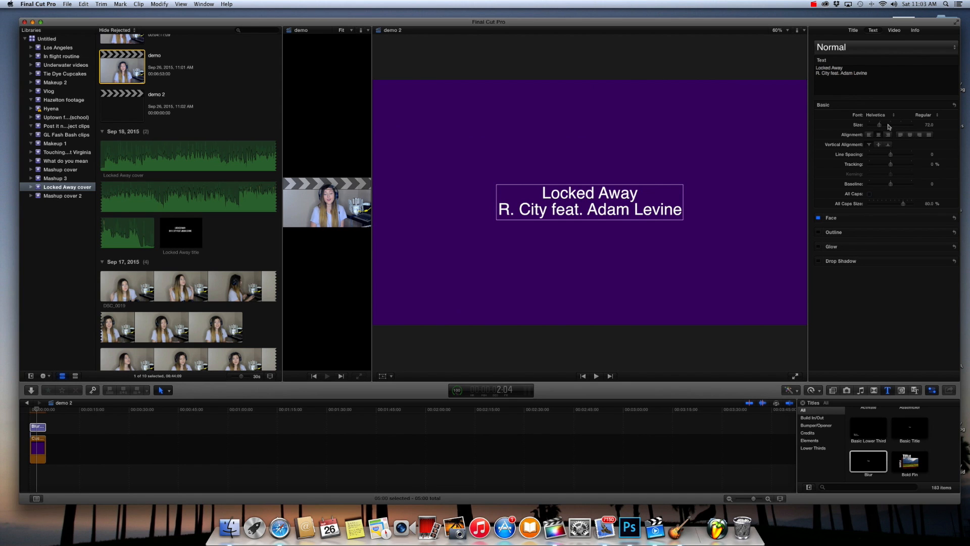
- Set the title text to size 127 in the Junegull font and recenter it vertically over the purple background
{"action": "left_click_drag", "start_coordinate": [882, 127], "coordinate": [890, 128]}
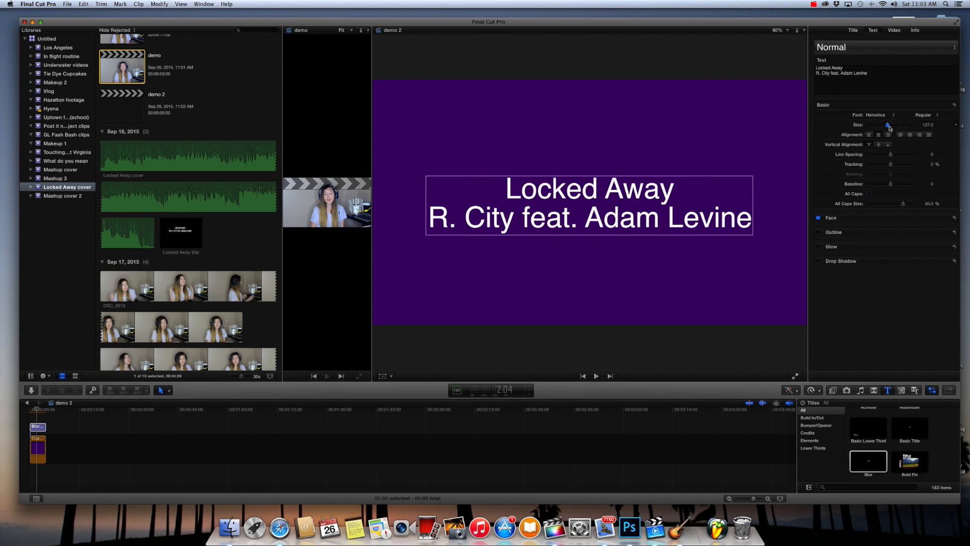
{"action": "left_click", "coordinate": [889, 116]}
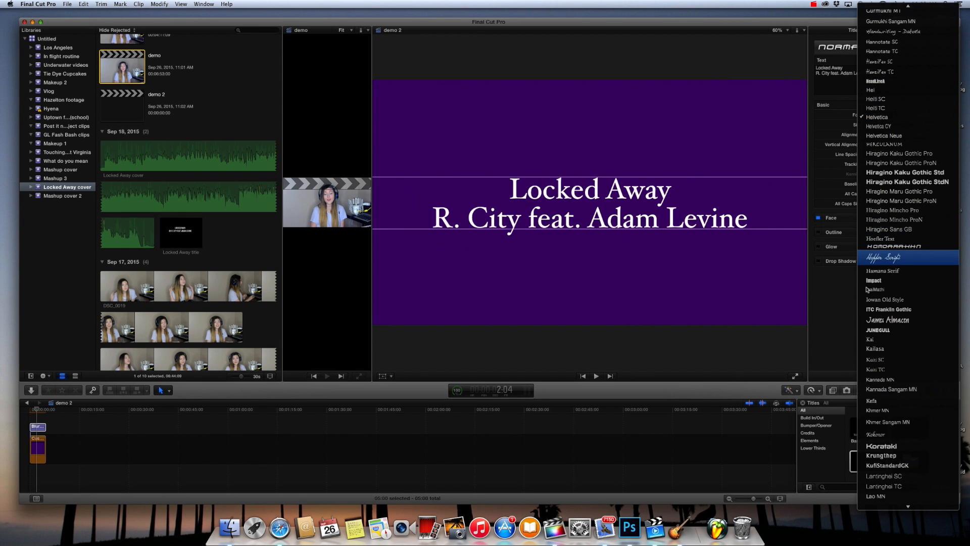
{"action": "left_click", "coordinate": [885, 331]}
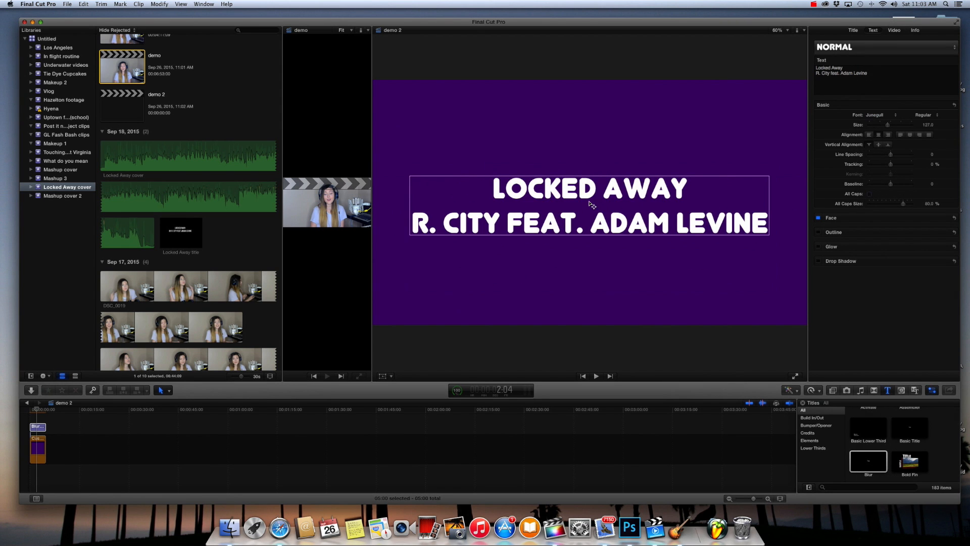
{"action": "left_click_drag", "start_coordinate": [591, 205], "coordinate": [591, 202]}
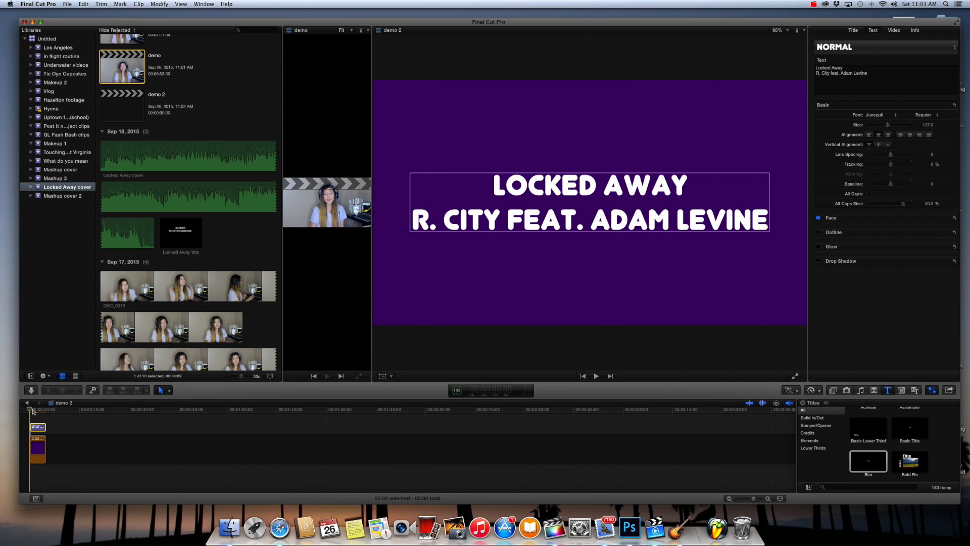
{"action": "left_click_drag", "start_coordinate": [35, 412], "coordinate": [39, 413]}
- Append the DSC_0020 clip to the timeline directly behind the title section
{"action": "left_click", "coordinate": [160, 302]}
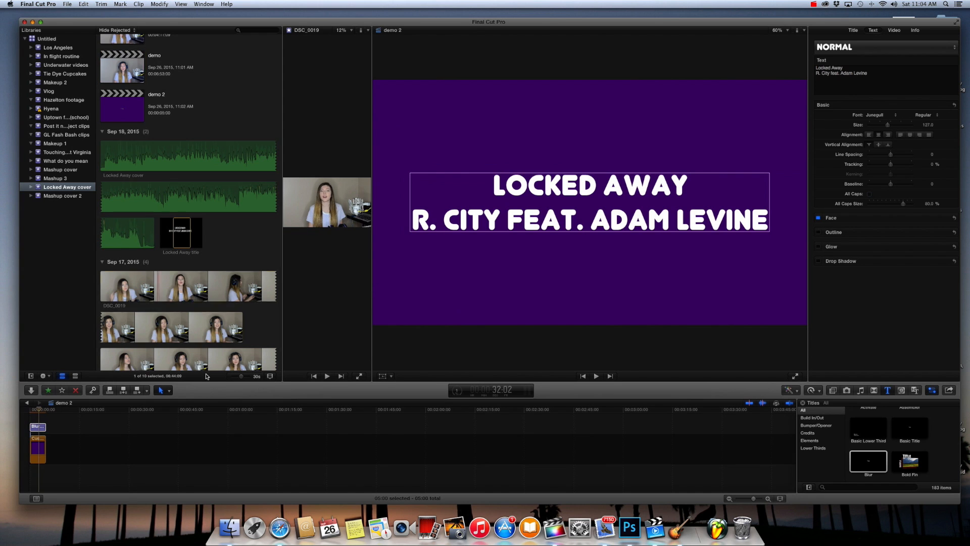
{"action": "left_click", "coordinate": [196, 357]}
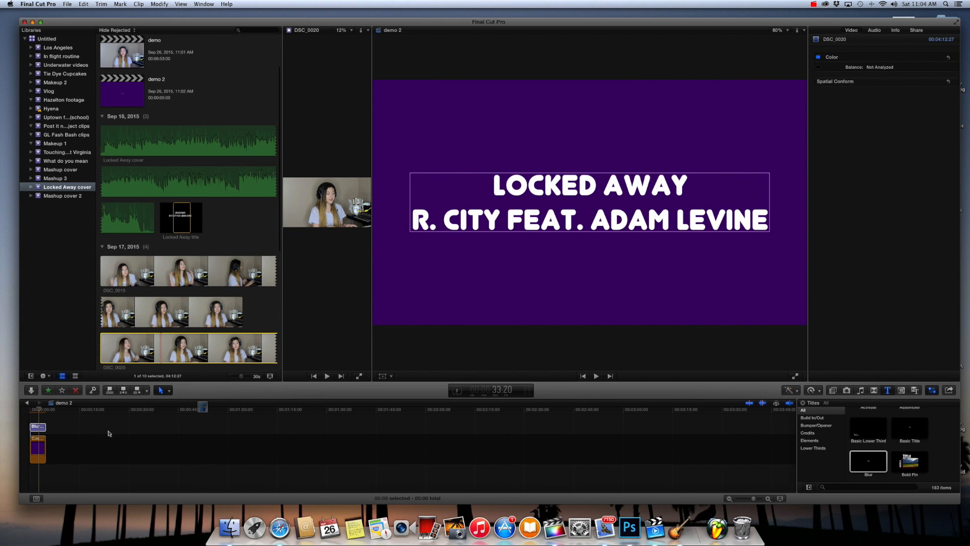
{"action": "key", "text": "e"}
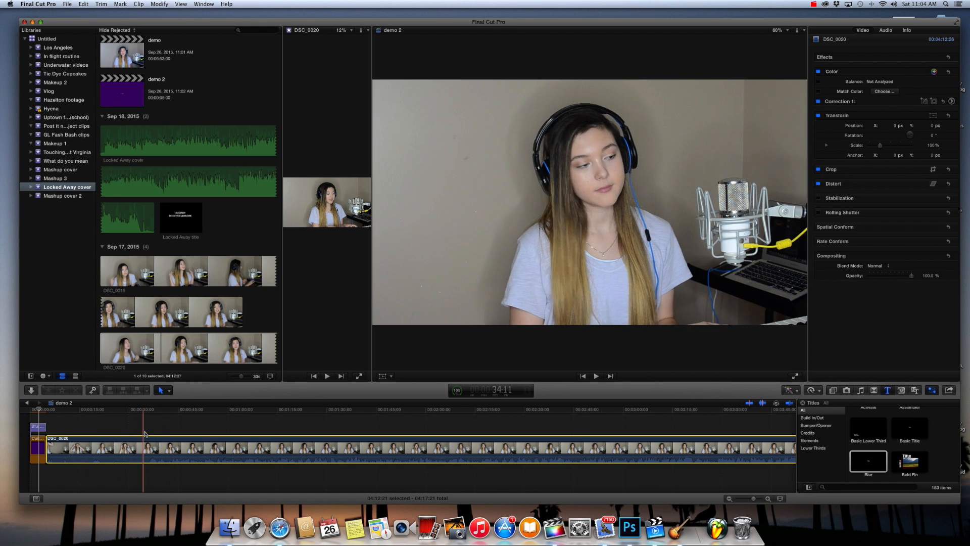
- Split the DSC_0020 clip with the Blade tool about 30 seconds into the clip, where the performance begins
{"action": "left_click", "coordinate": [163, 390]}
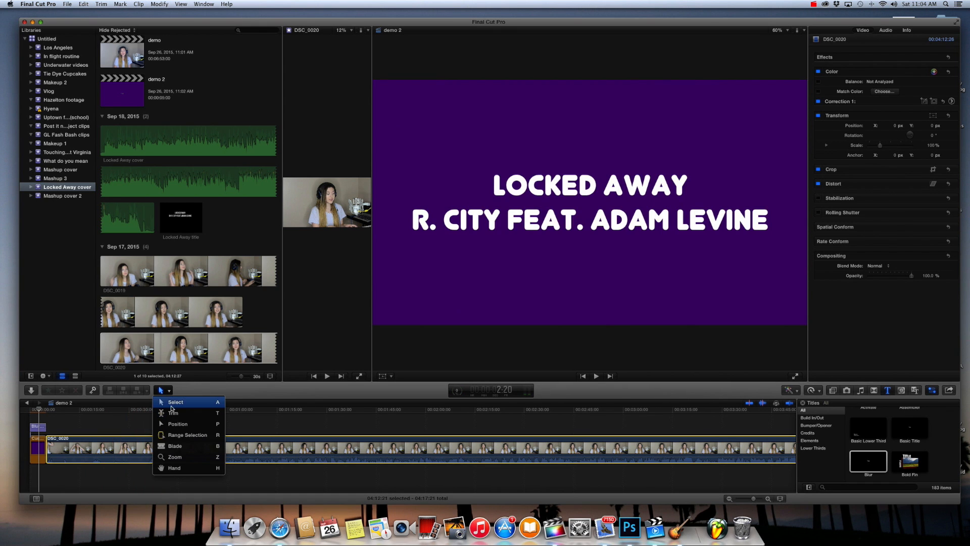
{"action": "left_click", "coordinate": [175, 446]}
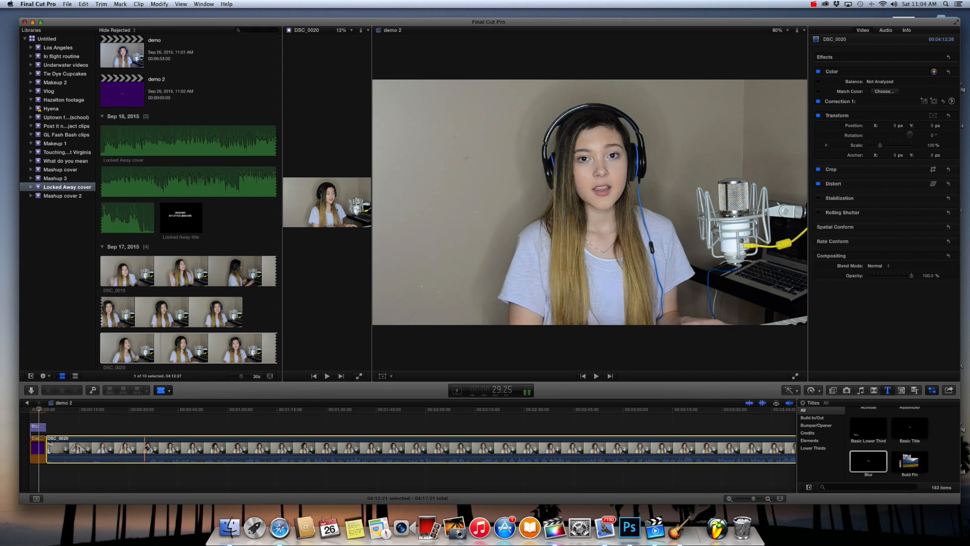
{"action": "left_click", "coordinate": [163, 390]}
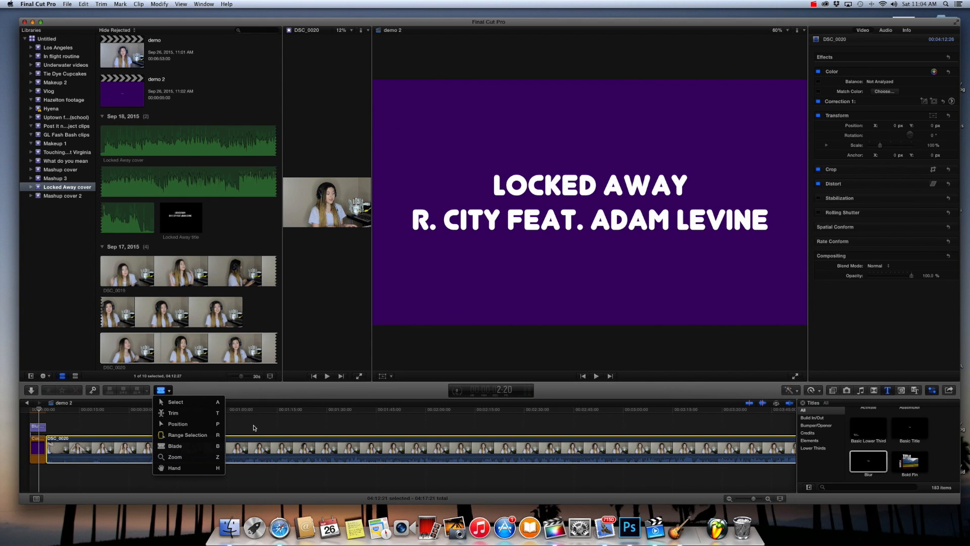
{"action": "left_click", "coordinate": [191, 444]}
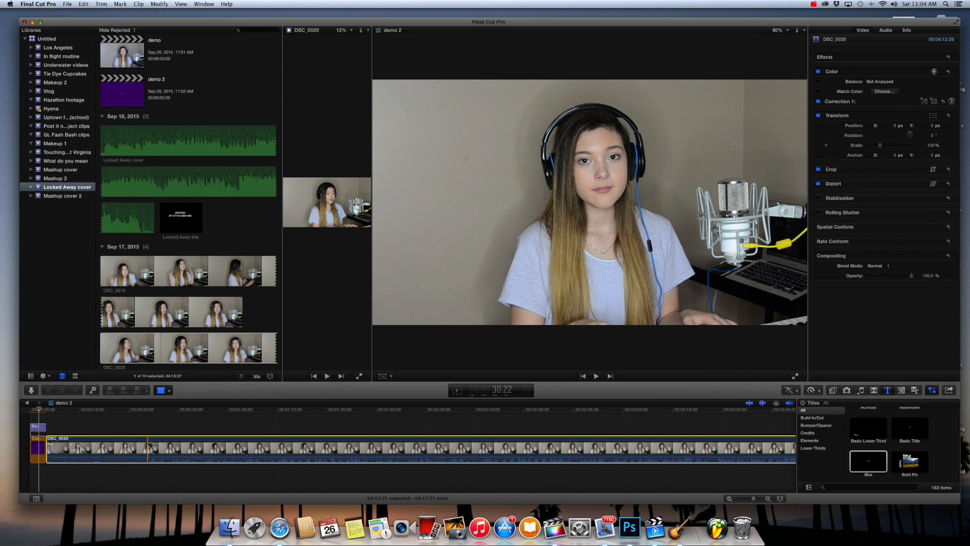
{"action": "left_click", "coordinate": [148, 445]}
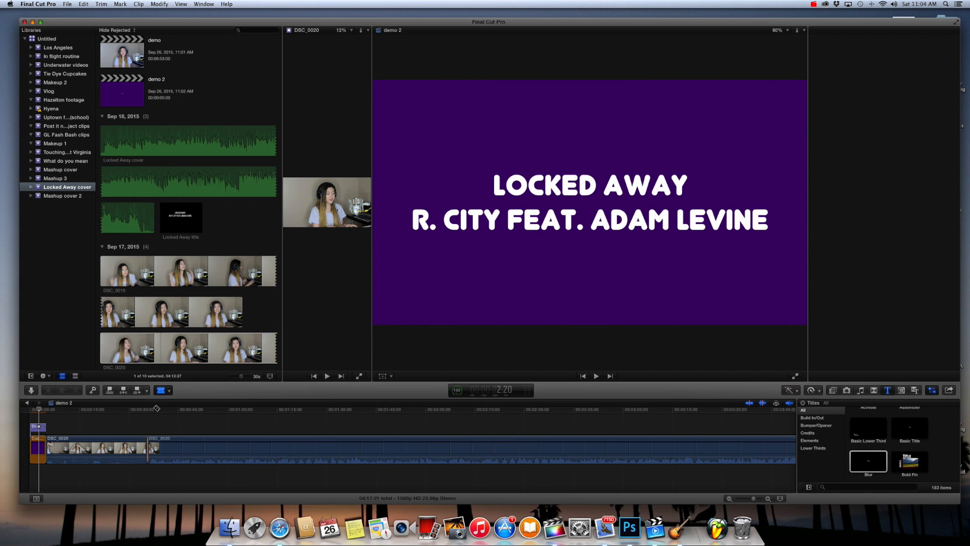
- Delete the opening part of DSC_0020, close the gap after the title section and play back the join
{"action": "key", "text": "a"}
{"action": "left_click", "coordinate": [118, 450]}
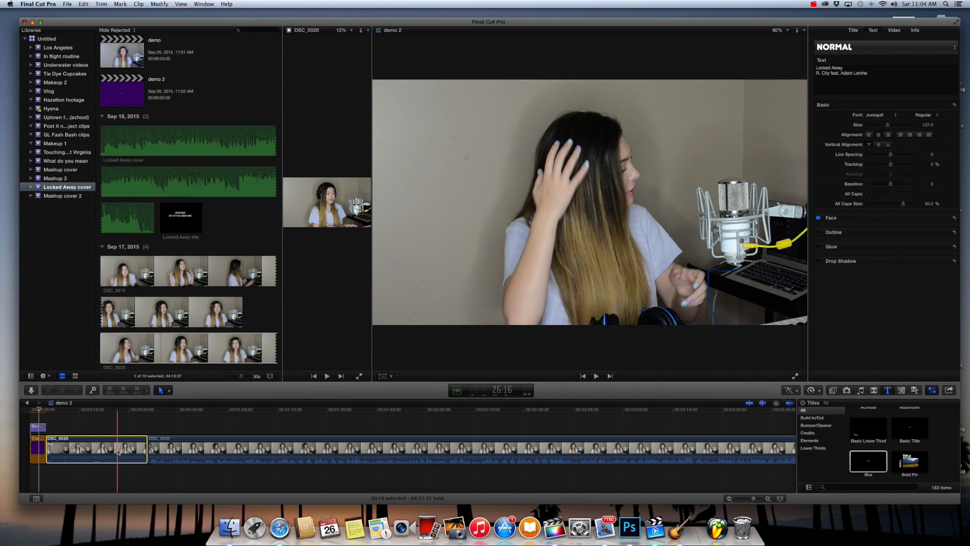
{"action": "key", "text": "Delete"}
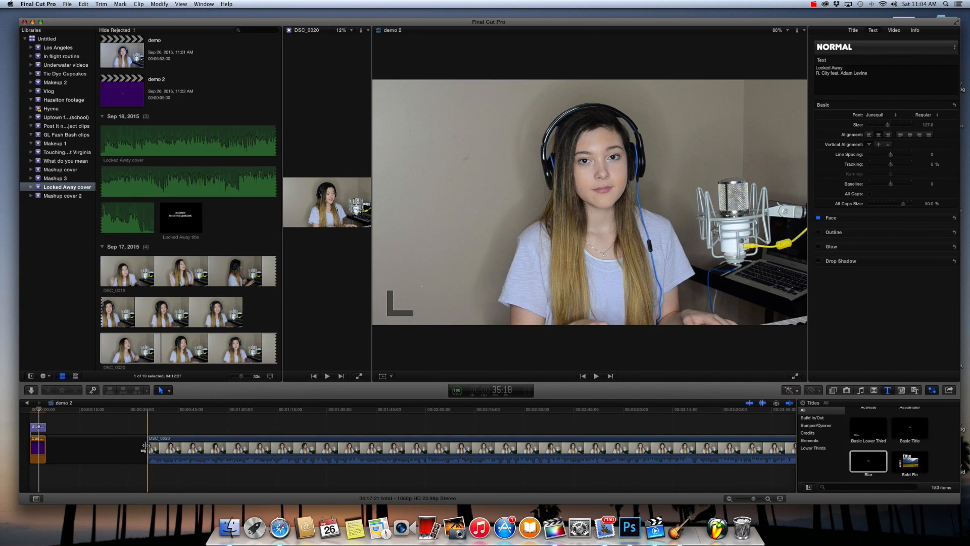
{"action": "left_click_drag", "start_coordinate": [146, 448], "coordinate": [31, 455]}
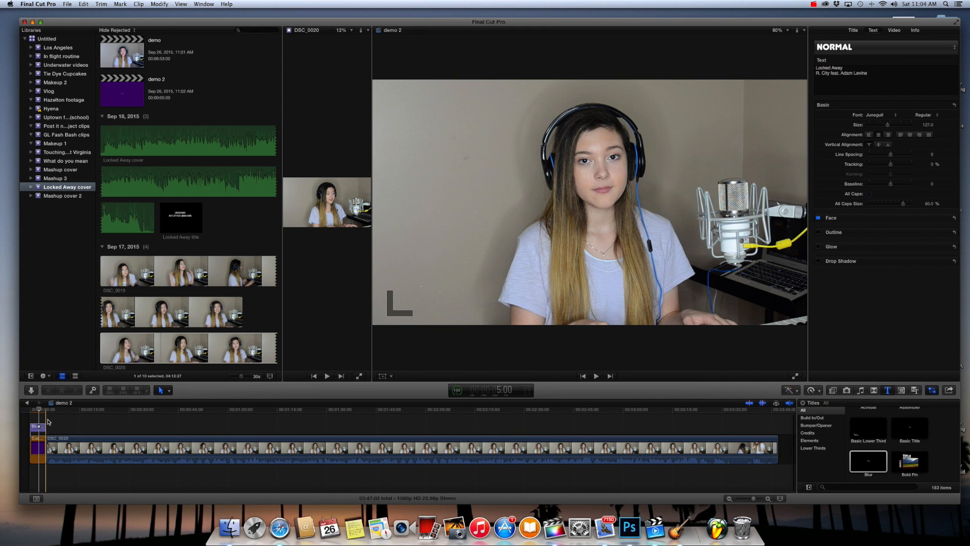
{"action": "key", "text": "space"}
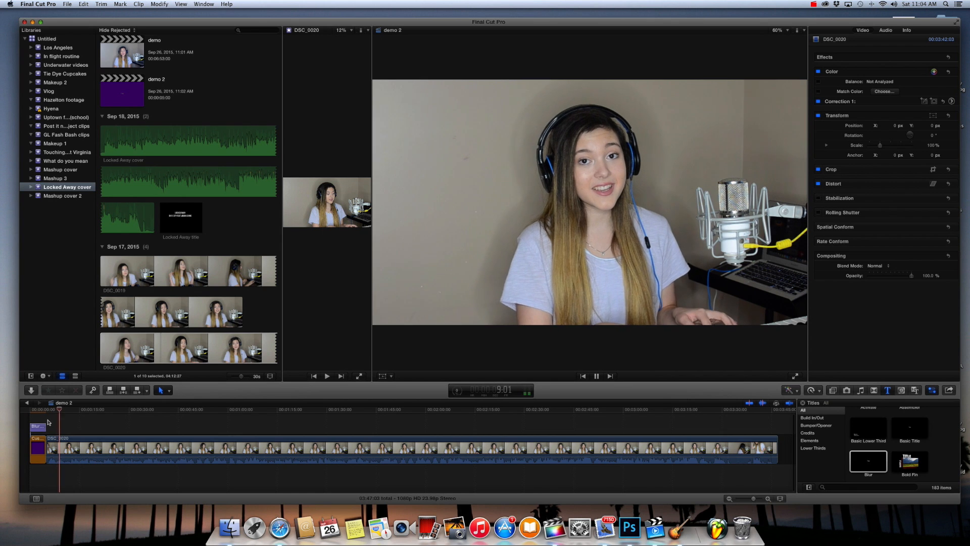
{"action": "key", "text": "space"}
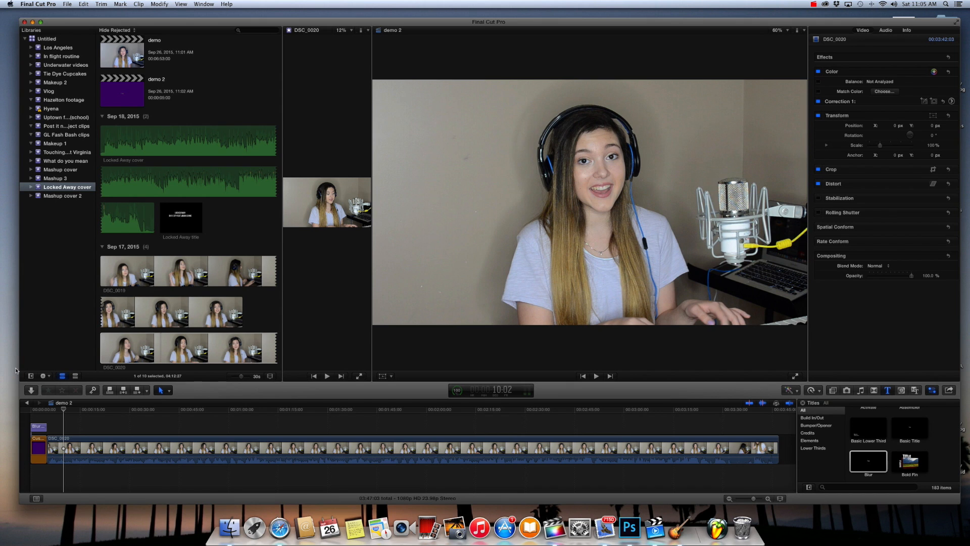
- Audition the Locked Away cover audio and place it beneath DSC_0020, starting where the footage begins
{"action": "left_click", "coordinate": [161, 348]}
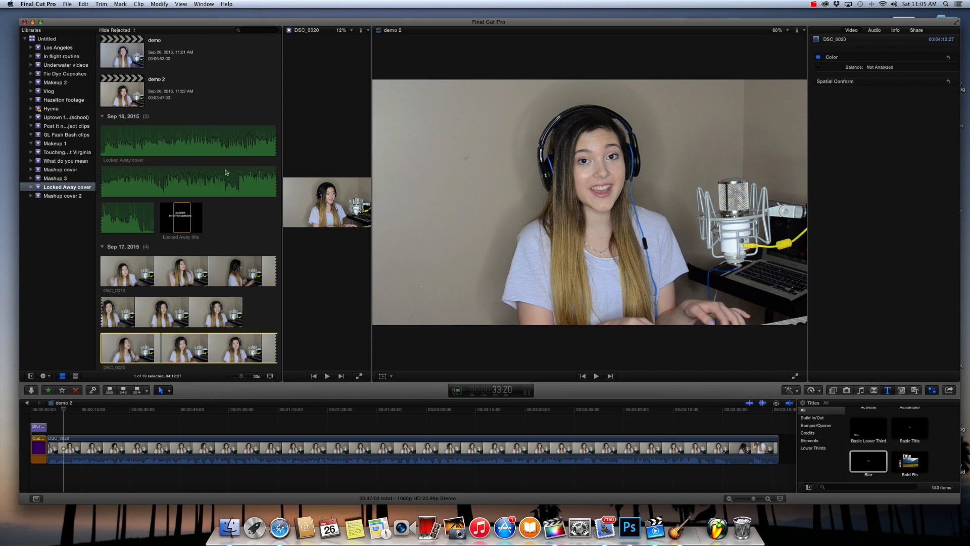
{"action": "left_click", "coordinate": [175, 144]}
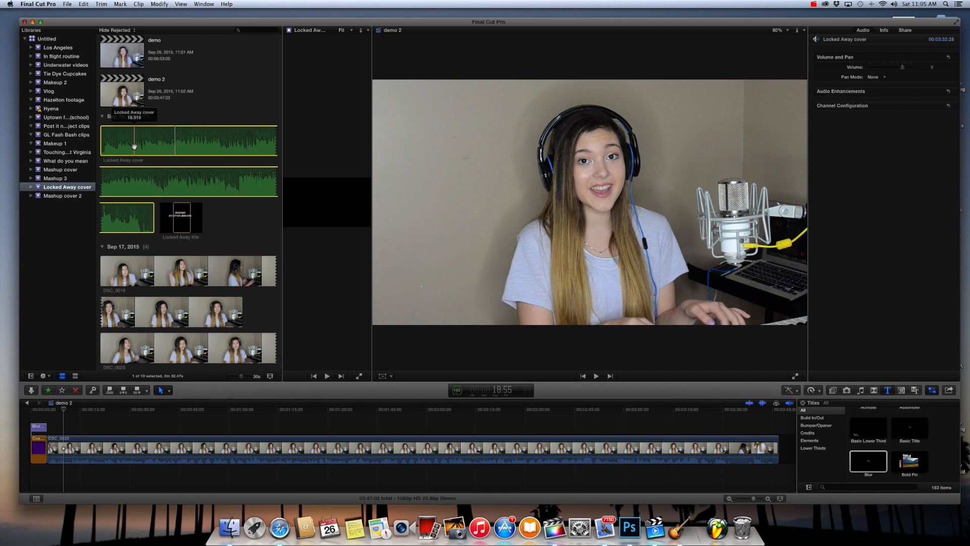
{"action": "key", "text": "space"}
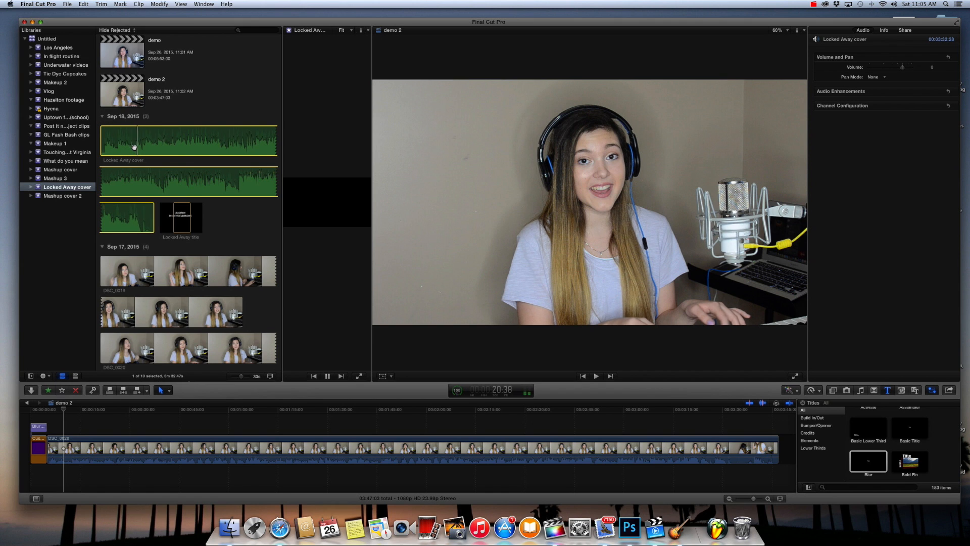
{"action": "key", "text": "XF86AudioLowerVolume"}
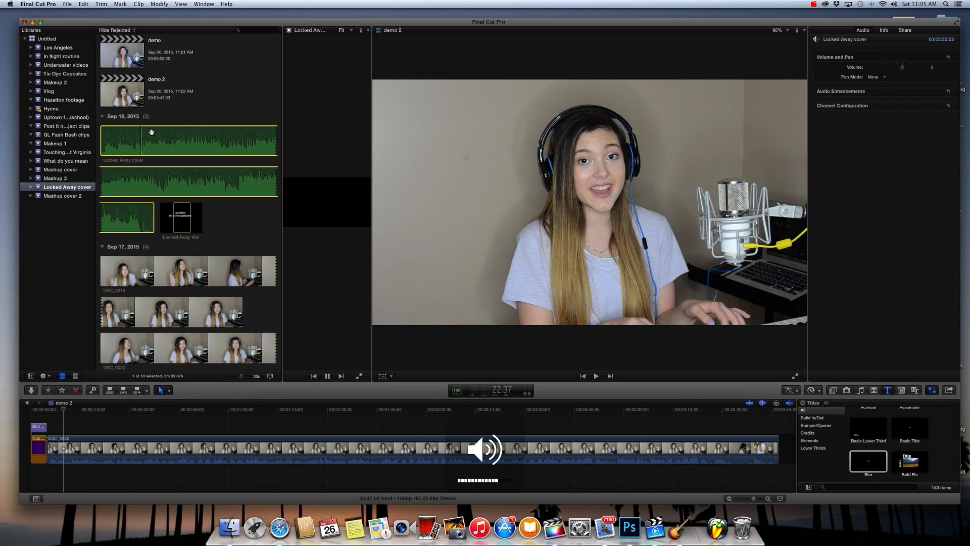
{"action": "key", "text": "space"}
{"action": "left_click_drag", "start_coordinate": [158, 143], "coordinate": [48, 476]}
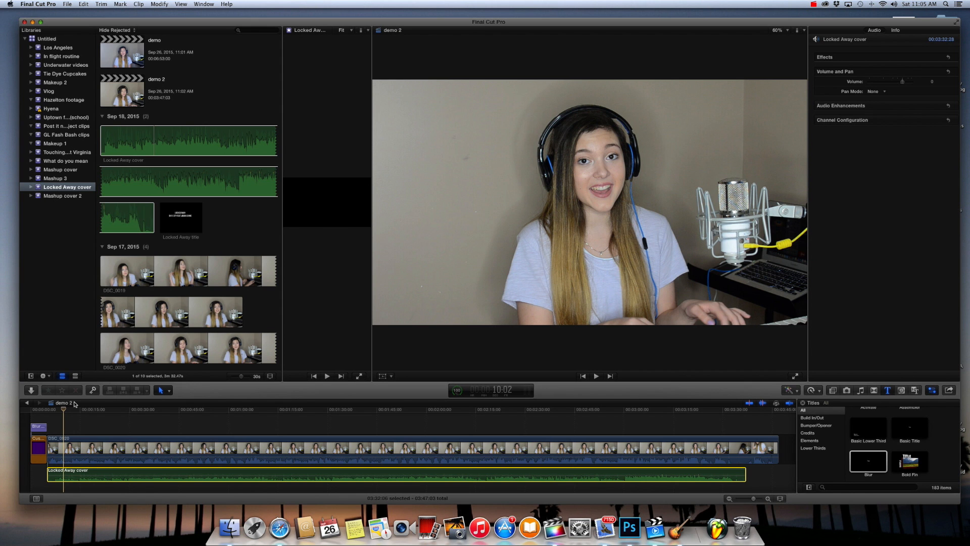
- Play the opening of the footage with the Locked Away cover audio and trim the audio's start to match the singing
{"action": "left_click", "coordinate": [54, 410]}
{"action": "key", "text": "space"}
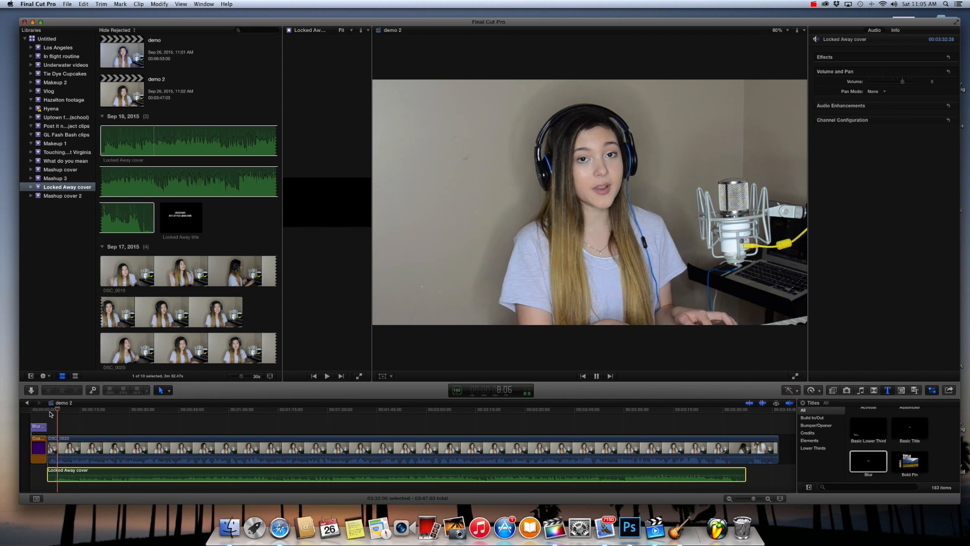
{"action": "key", "text": "space"}
{"action": "left_click_drag", "start_coordinate": [48, 475], "coordinate": [64, 475]}
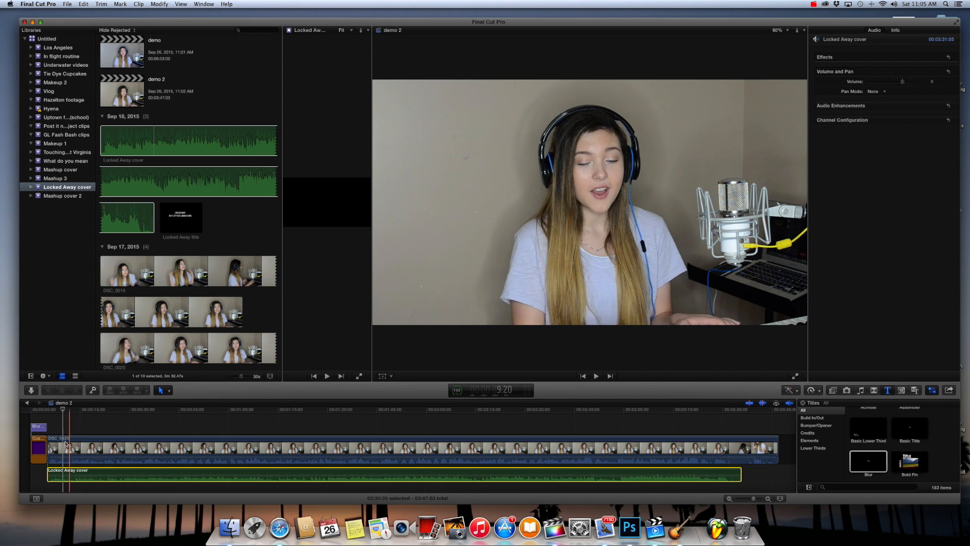
- Adjust the start of DSC_0020 against the Locked Away cover audio and replay the opening to check the sync
{"action": "key", "text": "space"}
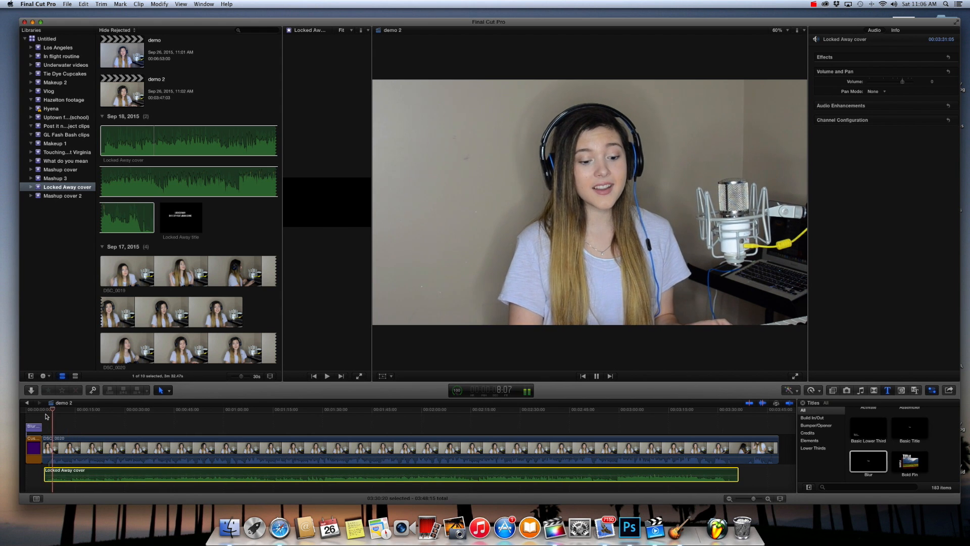
{"action": "key", "text": "space"}
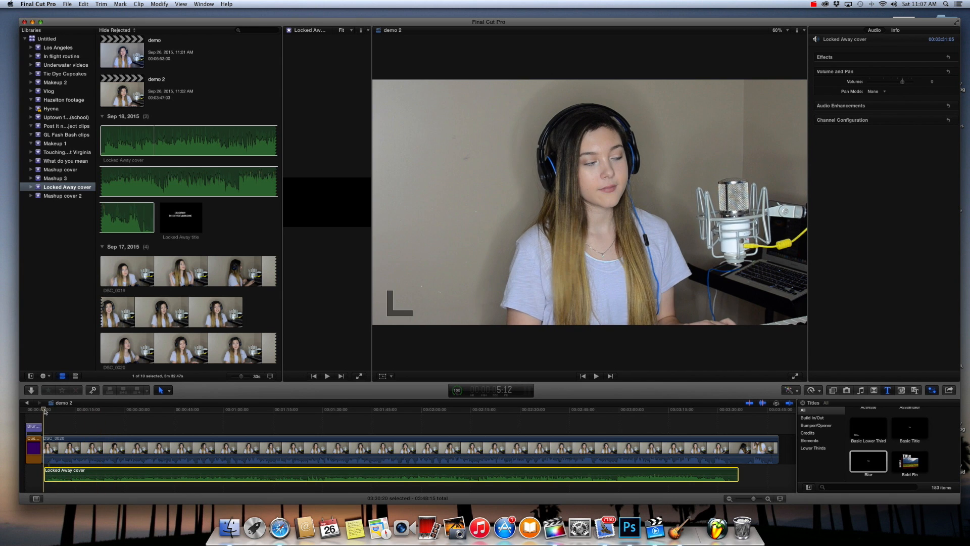
{"action": "key", "text": "space"}
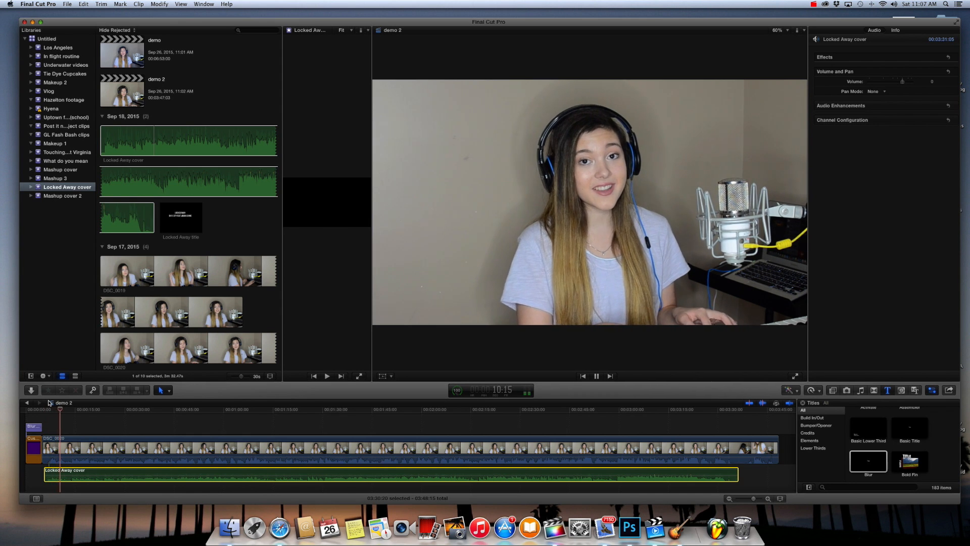
{"action": "key", "text": "space"}
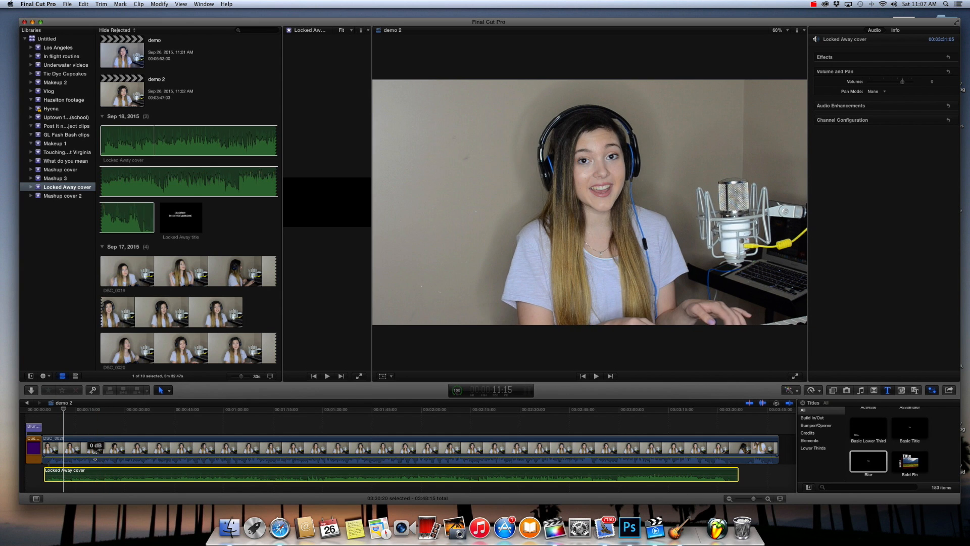
- Silence DSC_0020's own camera audio and trim the end of the clip to where the Locked Away cover audio finishes
{"action": "left_click_drag", "start_coordinate": [95, 458], "coordinate": [95, 472]}
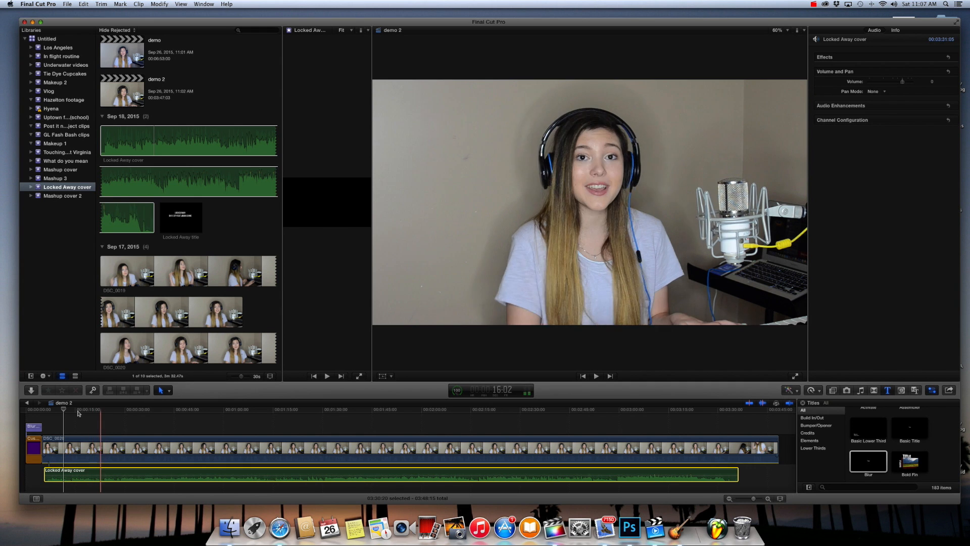
{"action": "key", "text": "l"}
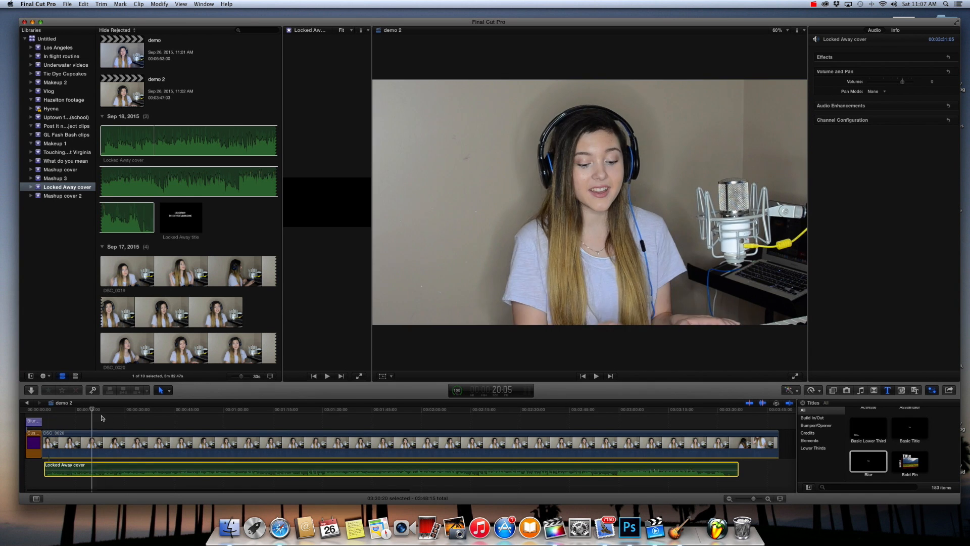
{"action": "left_click_drag", "start_coordinate": [101, 418], "coordinate": [737, 442]}
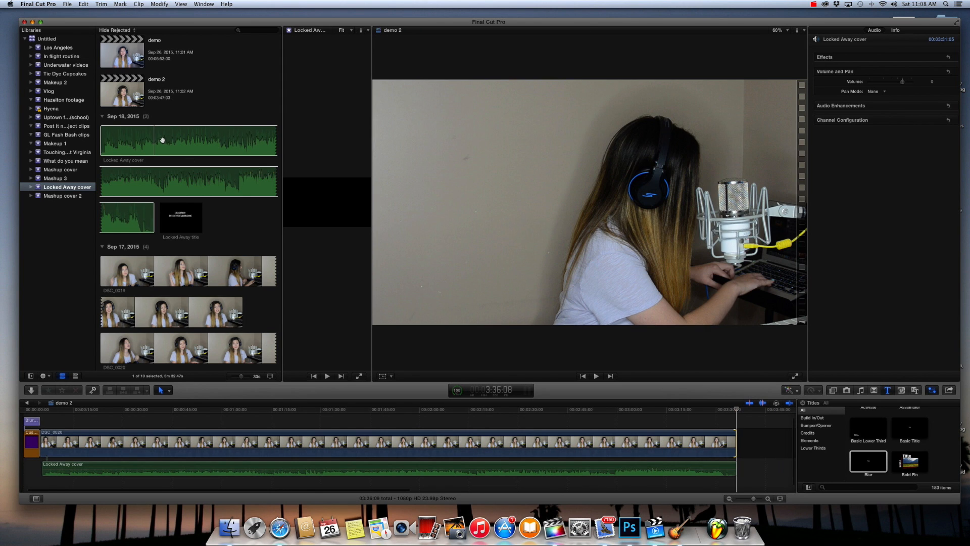
- Add about 24 seconds of the DSC_0021 talking footage directly after DSC_0020 and play across the join
{"action": "left_click", "coordinate": [233, 343]}
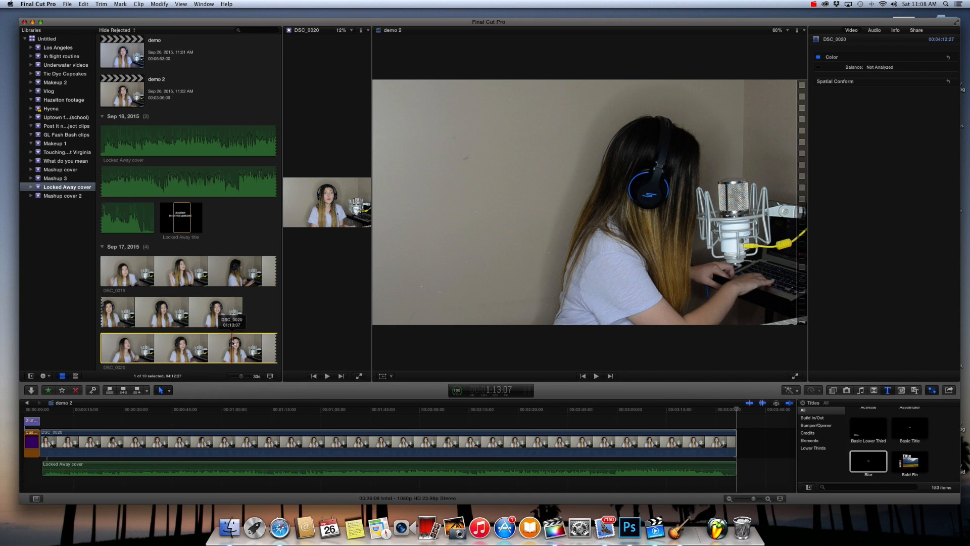
{"action": "key", "text": "Down"}
{"action": "key", "text": "Down"}
{"action": "key", "text": "Down"}
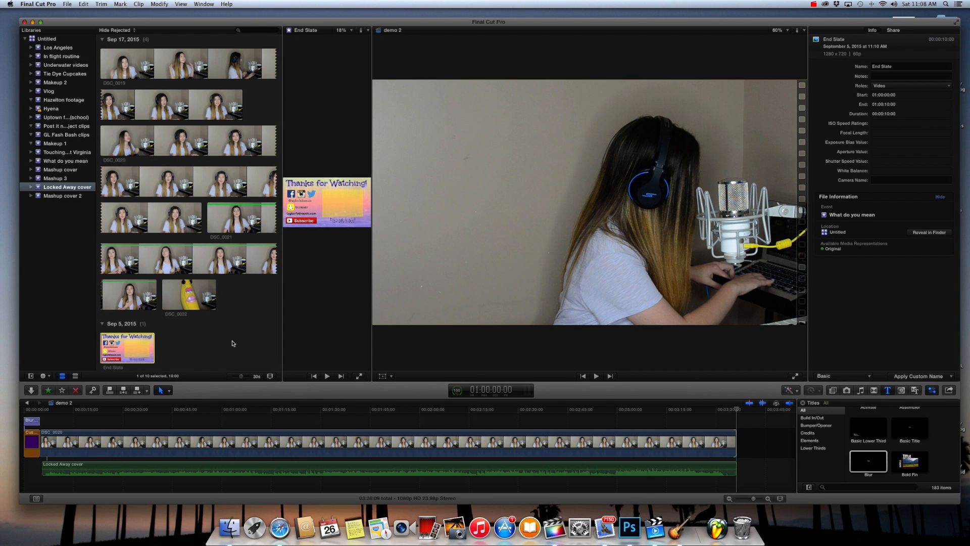
{"action": "left_click", "coordinate": [243, 224]}
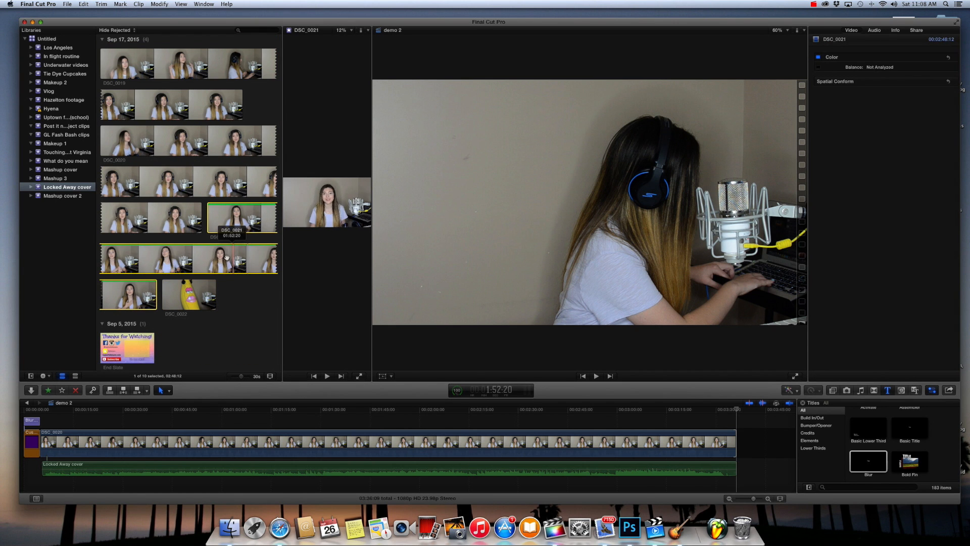
{"action": "left_click_drag", "start_coordinate": [222, 223], "coordinate": [756, 441]}
{"action": "key", "text": "space"}
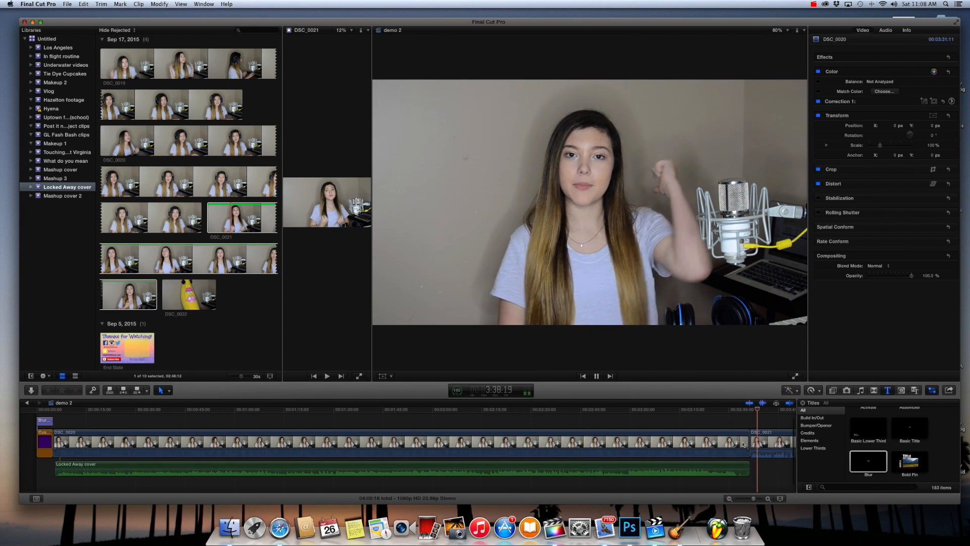
{"action": "key", "text": "space"}
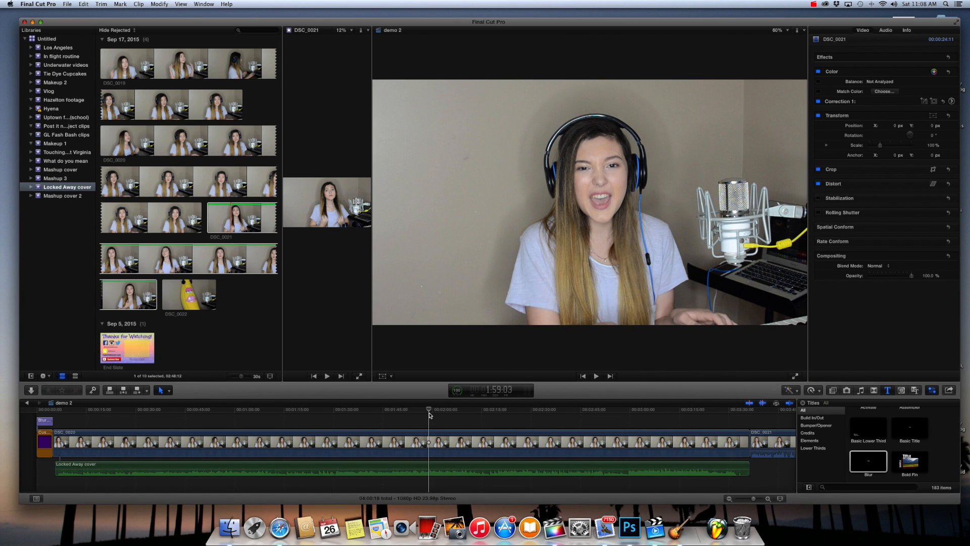
- Raise the global saturation and slightly raise the global exposure in DSC_0020's Correction 1
{"action": "left_click", "coordinate": [498, 433]}
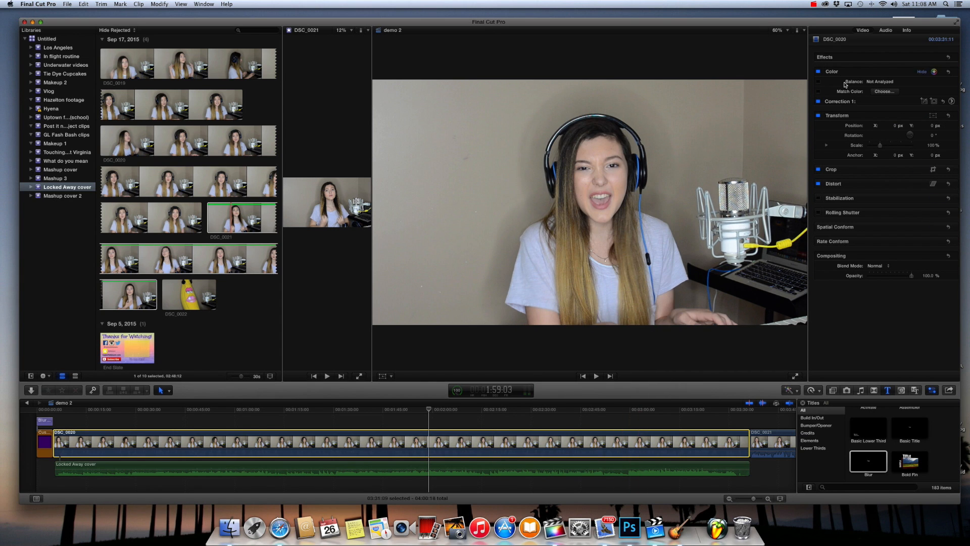
{"action": "left_click", "coordinate": [953, 101]}
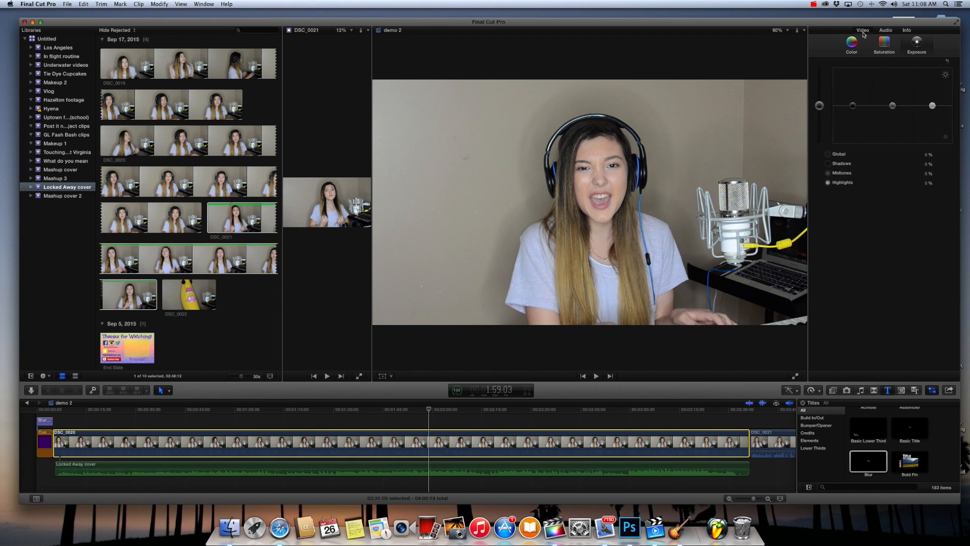
{"action": "left_click", "coordinate": [890, 49]}
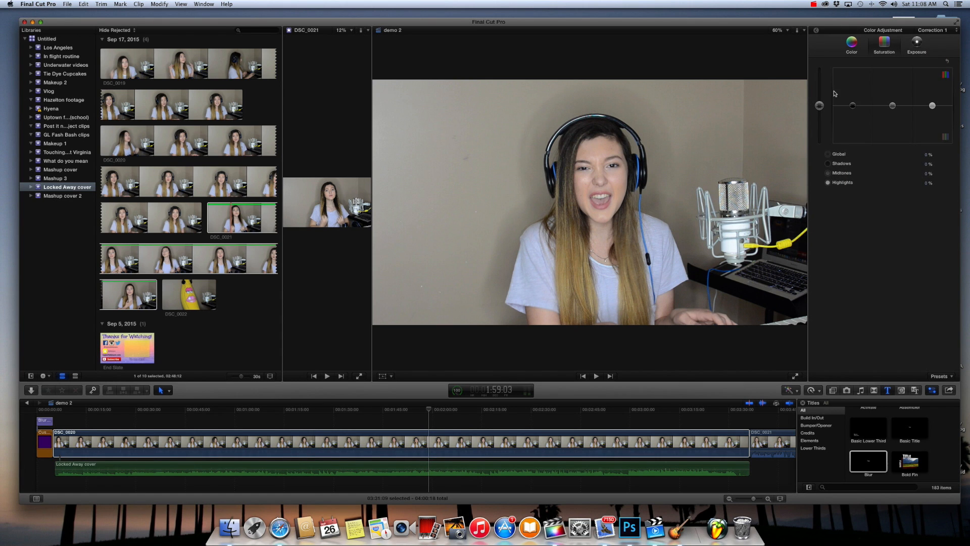
{"action": "left_click_drag", "start_coordinate": [820, 105], "coordinate": [822, 99]}
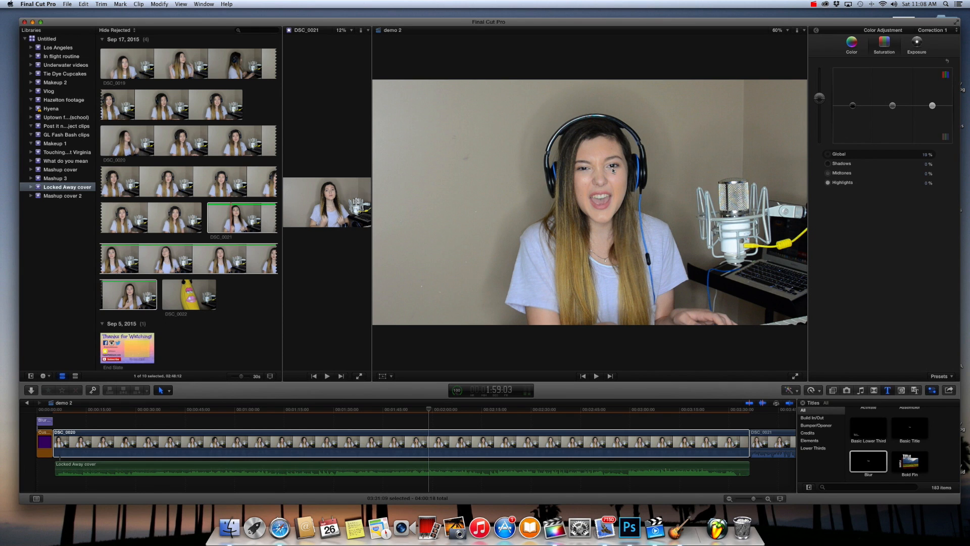
{"action": "left_click", "coordinate": [942, 74]}
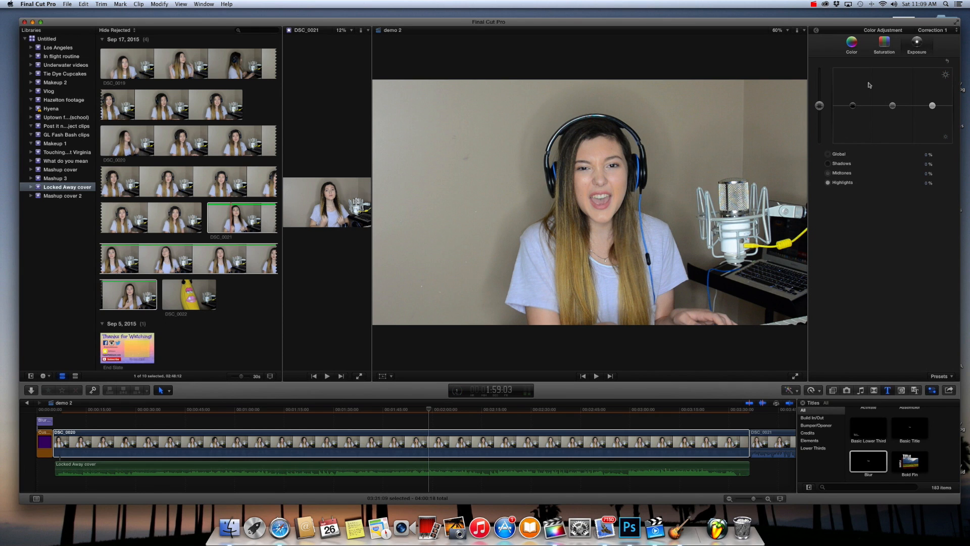
{"action": "left_click_drag", "start_coordinate": [819, 108], "coordinate": [819, 106]}
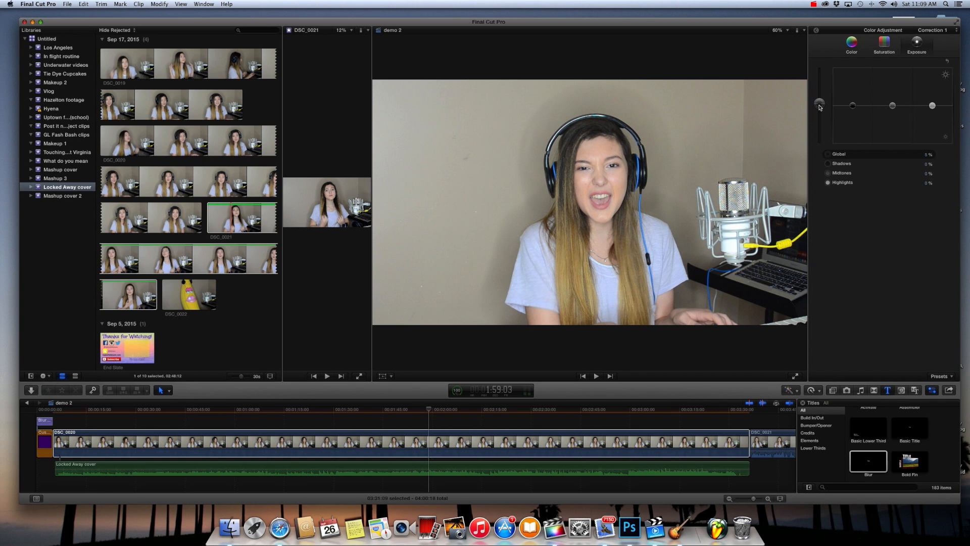
- Shift DSC_0020's global colour toward blue by 7% and give DSC_0021 a similar blue colour correction
{"action": "left_click", "coordinate": [852, 42]}
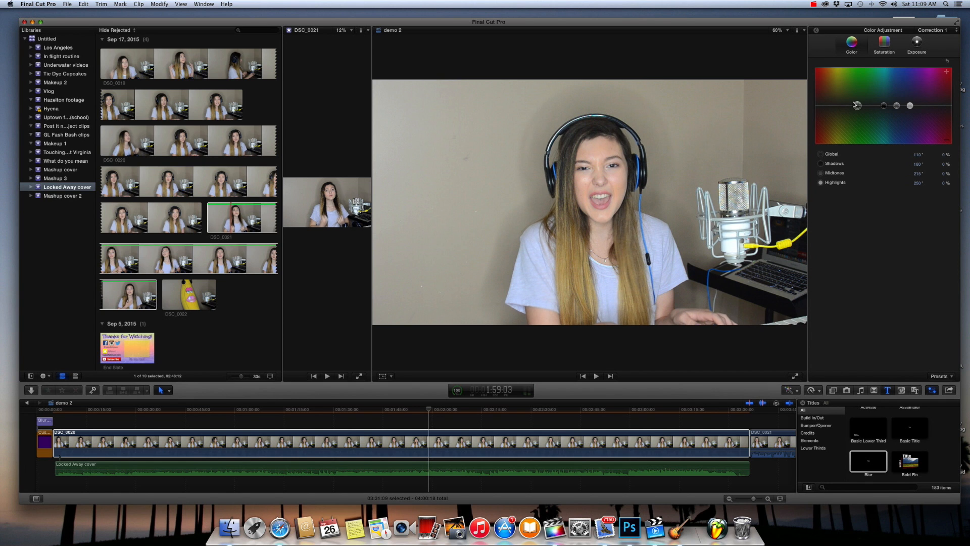
{"action": "left_click_drag", "start_coordinate": [854, 105], "coordinate": [899, 106]}
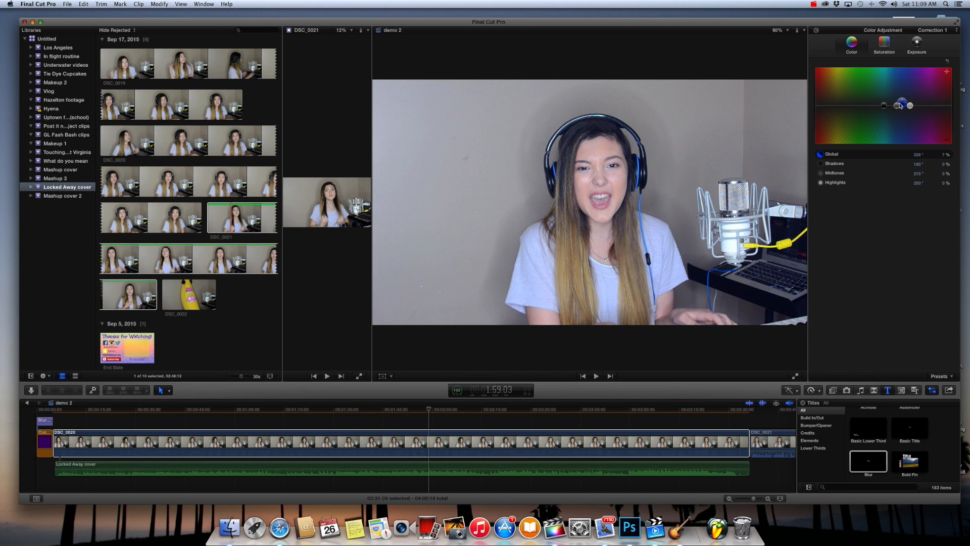
{"action": "left_click", "coordinate": [368, 440]}
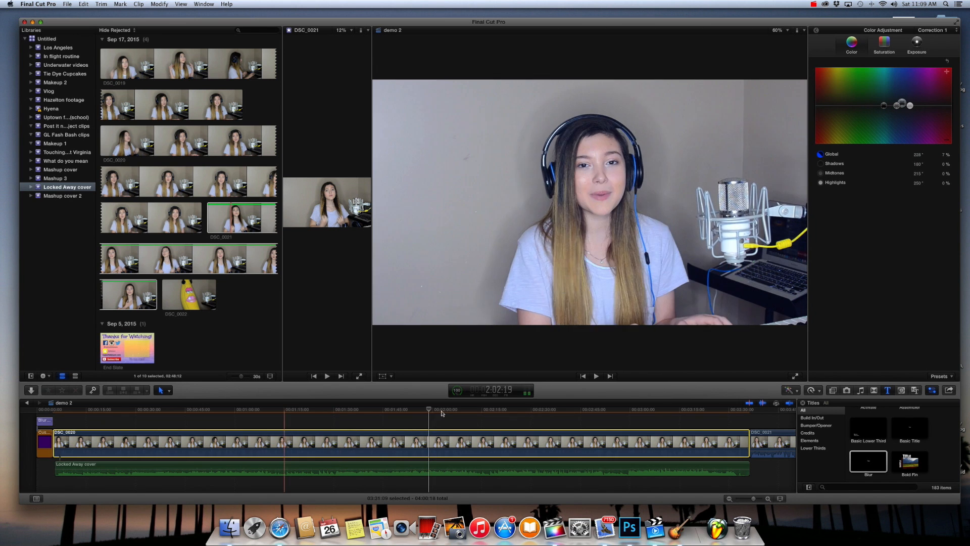
{"action": "left_click_drag", "start_coordinate": [439, 411], "coordinate": [733, 434]}
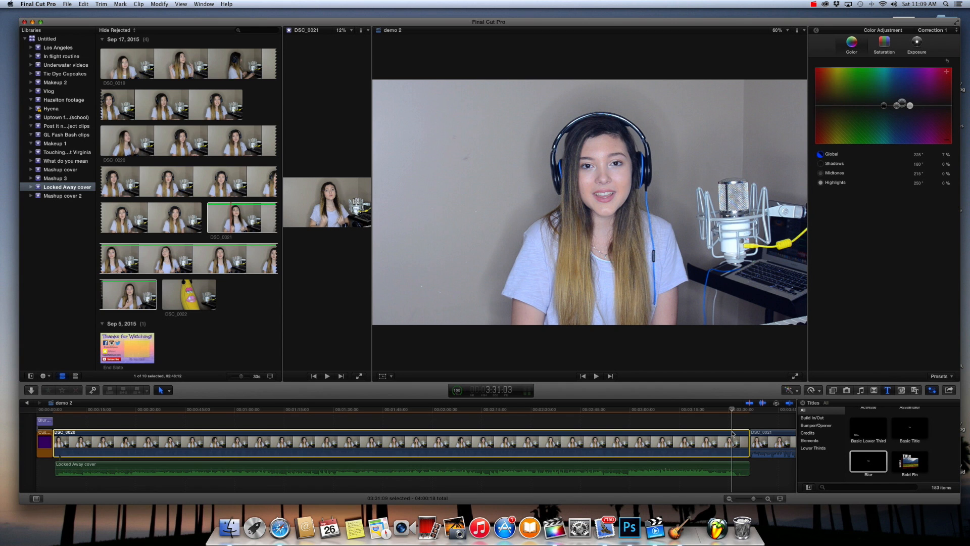
{"action": "left_click_drag", "start_coordinate": [733, 433], "coordinate": [764, 438]}
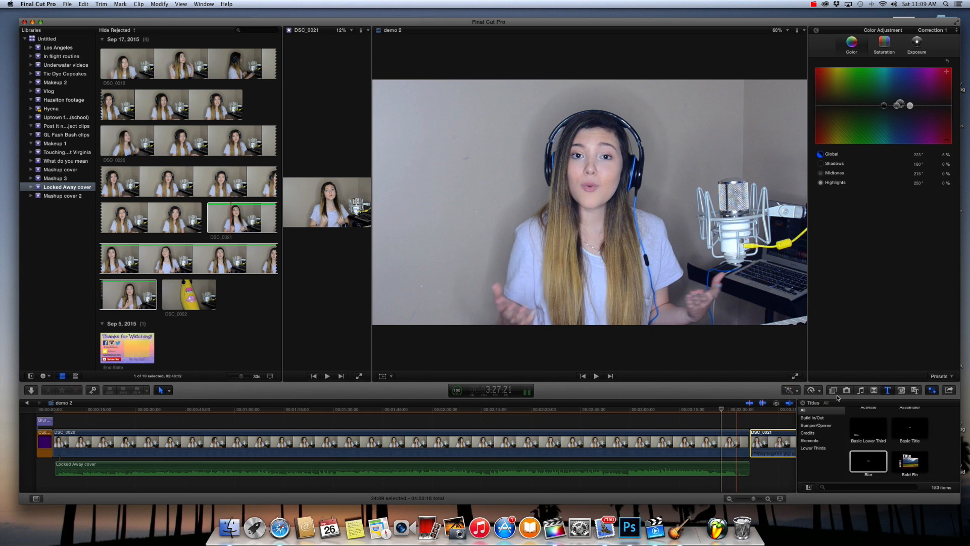
- Find the Fade To Color transition and apply it between DSC_0020 and DSC_0021 and at the end of DSC_0021
{"action": "left_click", "coordinate": [874, 391]}
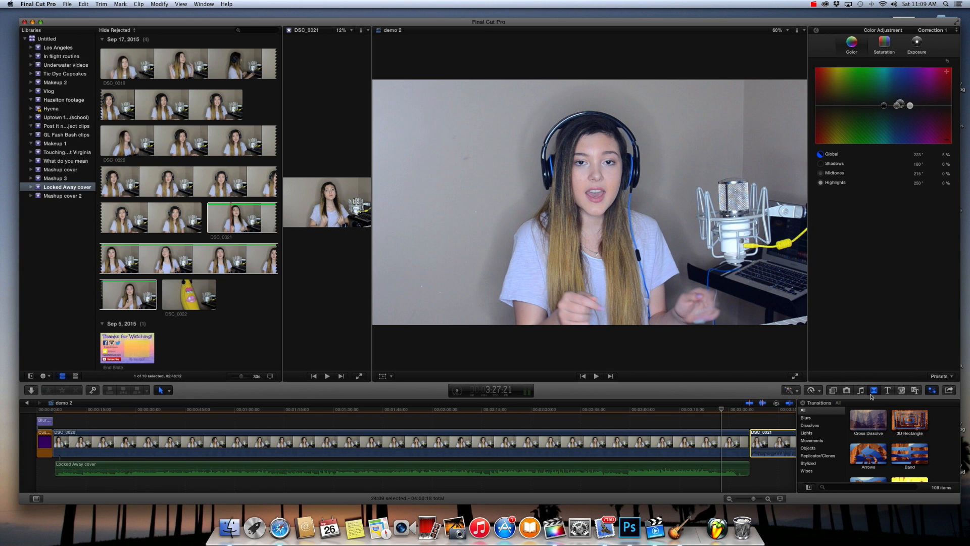
{"action": "left_click", "coordinate": [845, 487]}
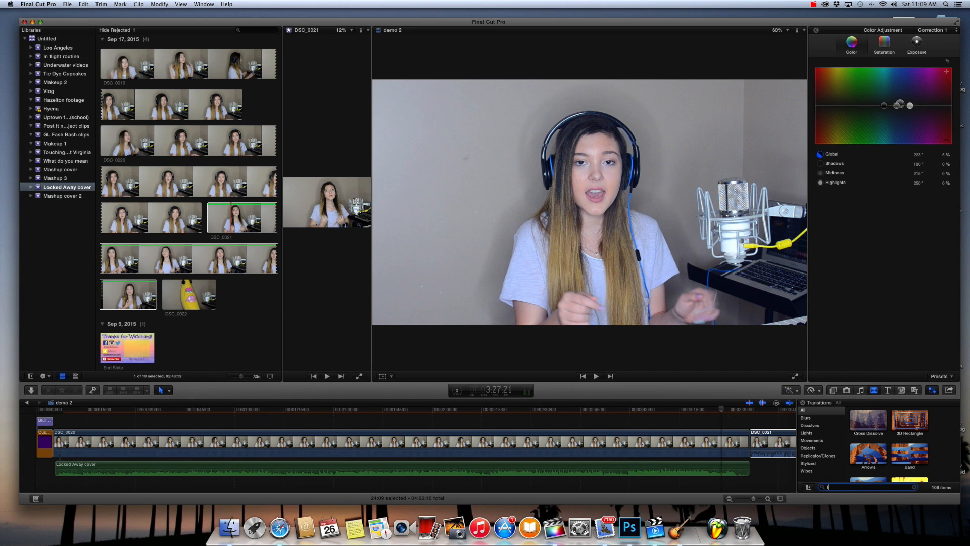
{"action": "type", "text": "fade"}
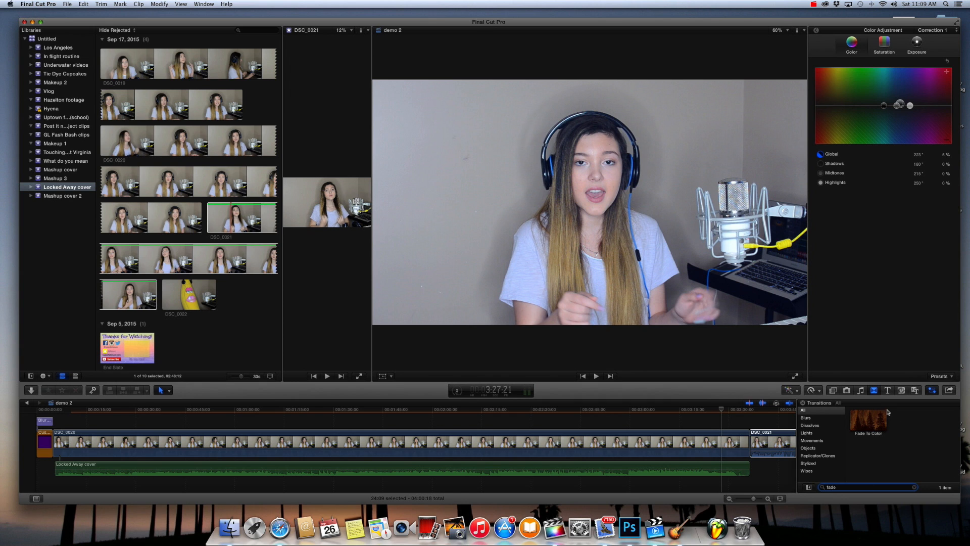
{"action": "left_click_drag", "start_coordinate": [866, 415], "coordinate": [750, 444]}
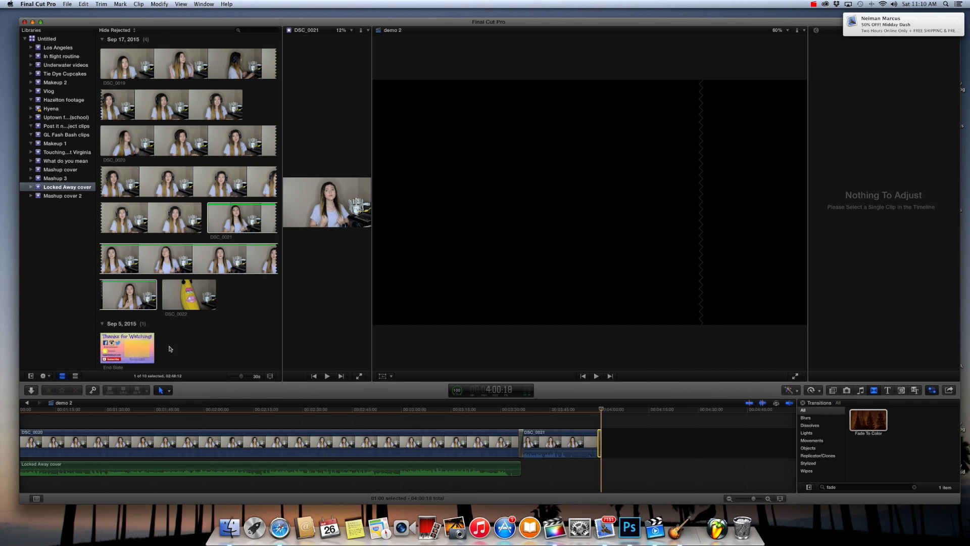
- Append a 4-second portion of the End Slate after DSC_0021 and place the playhead at its beginning
{"action": "left_click", "coordinate": [134, 348]}
{"action": "key", "text": "e"}
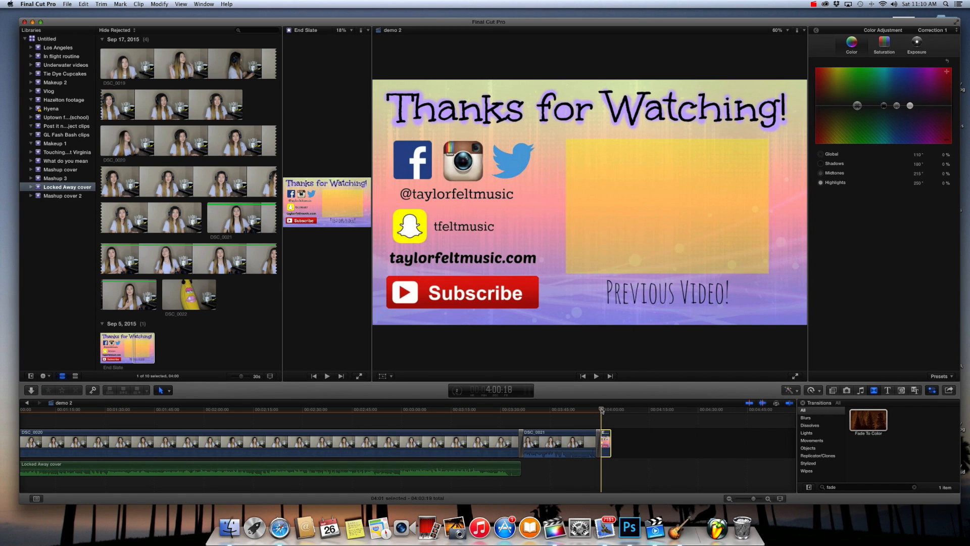
{"action": "left_click_drag", "start_coordinate": [601, 410], "coordinate": [599, 410]}
- Copy the DSC_0005 section starting at about 55 seconds, together with its Track 01 audio, from the Mashup 3 project
{"action": "left_click", "coordinate": [61, 178]}
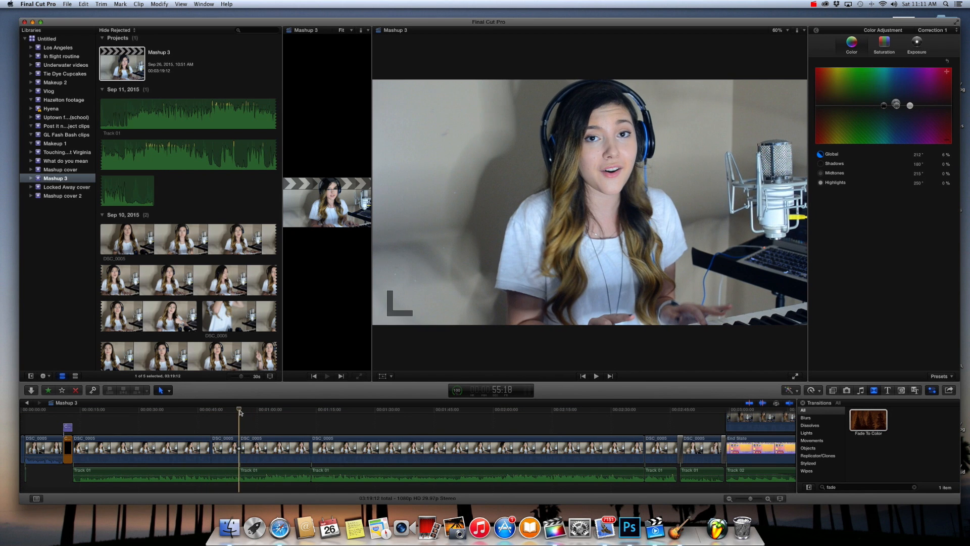
{"action": "left_click", "coordinate": [269, 440]}
{"action": "left_click_drag", "start_coordinate": [260, 424], "coordinate": [277, 489]}
{"action": "left_click", "coordinate": [84, 4]}
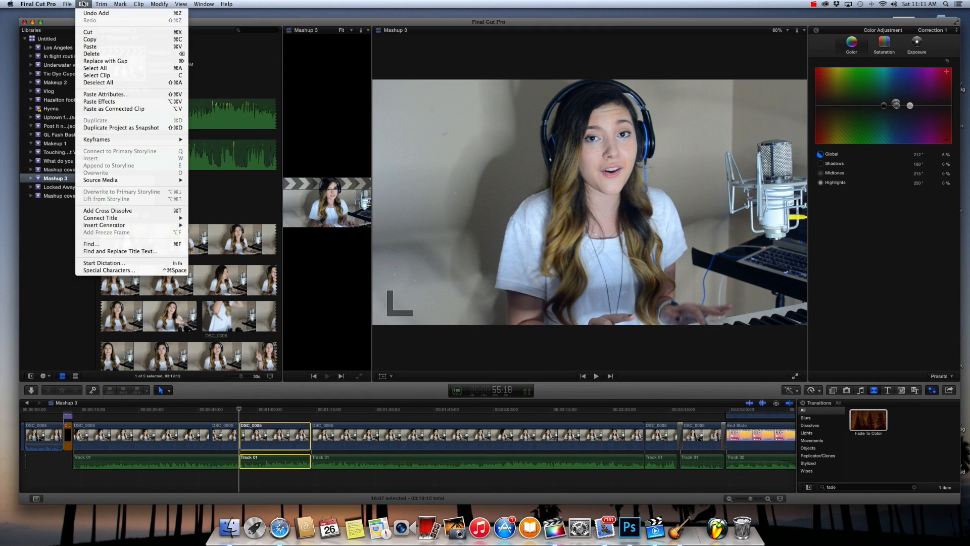
{"action": "left_click", "coordinate": [92, 43]}
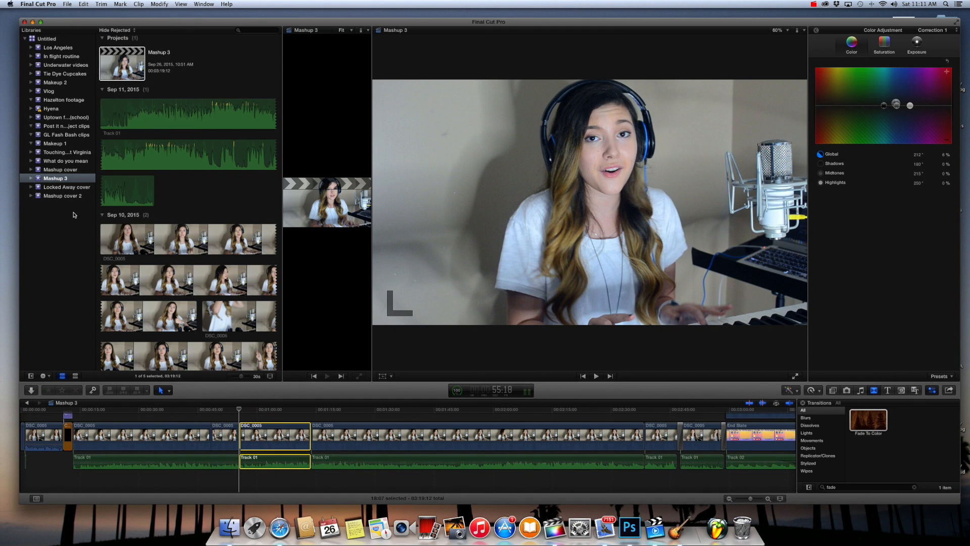
- Return to the demo 2 project and paste the copied DSC_0005 section as a connected clip above the start of the End Slate
{"action": "left_click", "coordinate": [61, 188]}
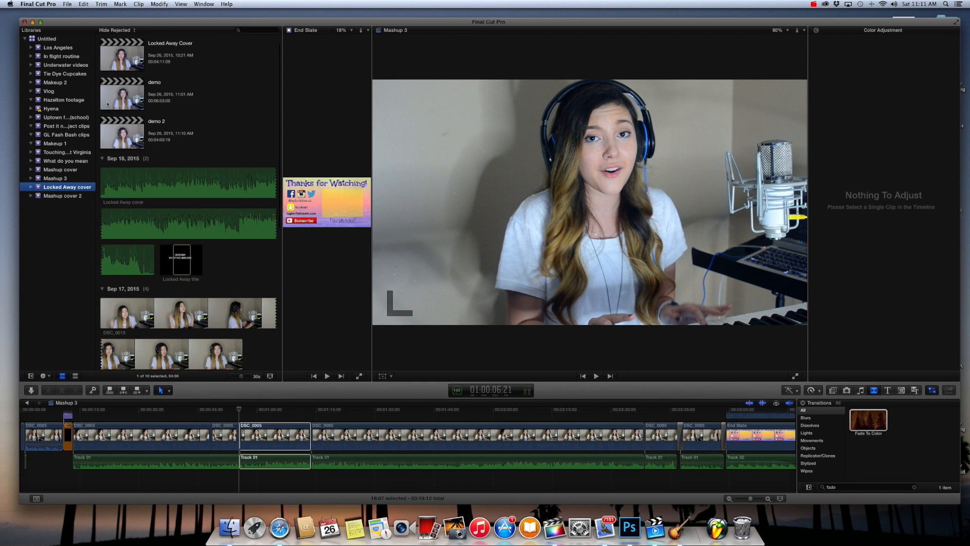
{"action": "double_click", "coordinate": [122, 132]}
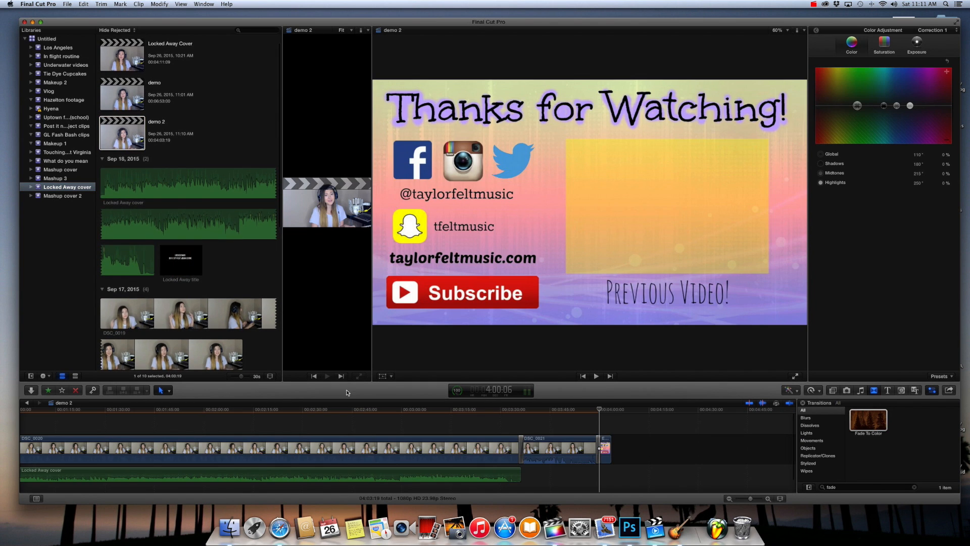
{"action": "left_click", "coordinate": [602, 411]}
{"action": "left_click", "coordinate": [84, 4]}
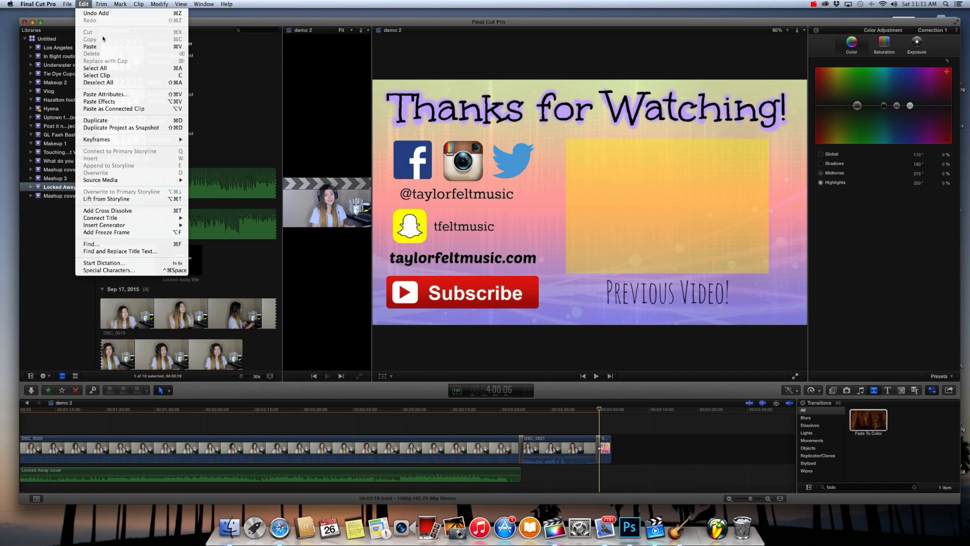
{"action": "left_click", "coordinate": [349, 147]}
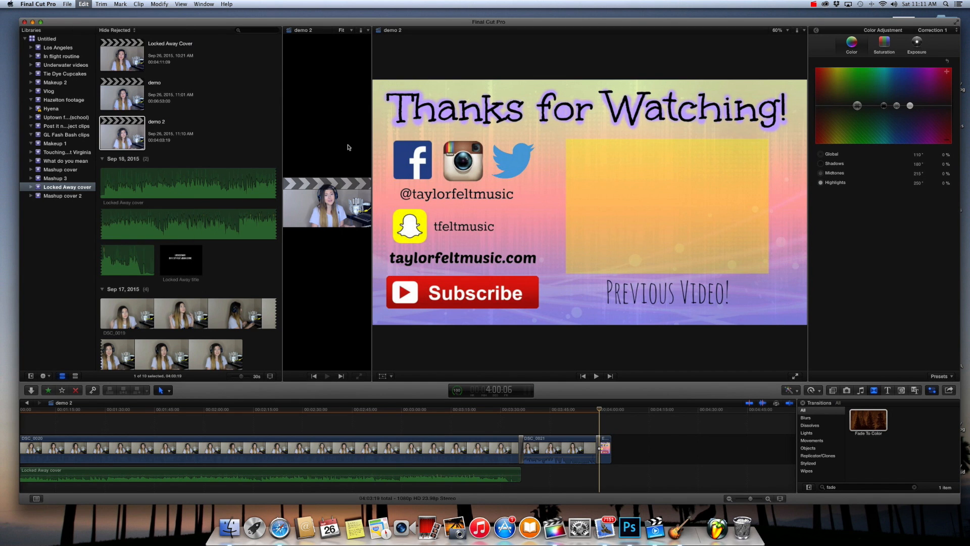
{"action": "key", "text": "alt+v"}
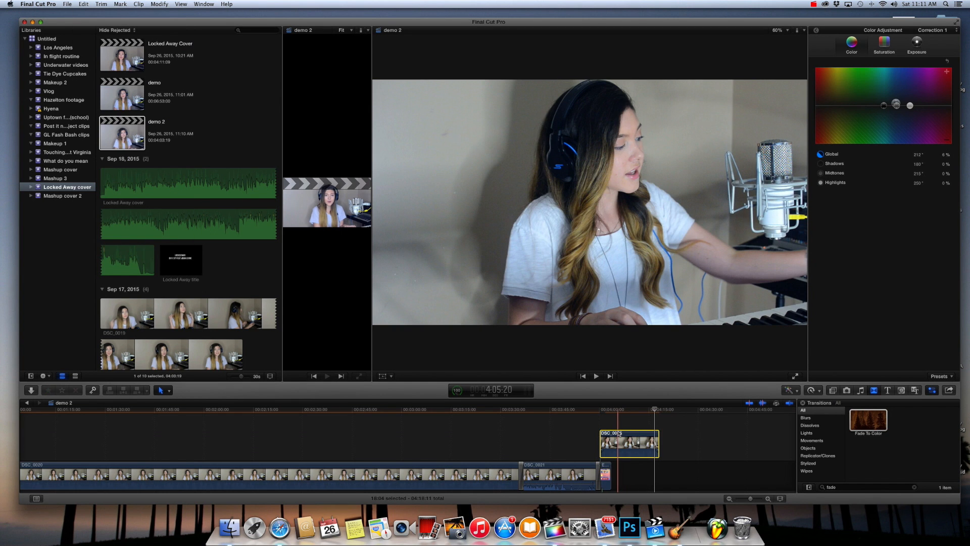
- Transform the connected DSC_0005 clip, scaling it down to about half size or less and positioning it inside the yellow Previous Video! frame
{"action": "left_click", "coordinate": [382, 377]}
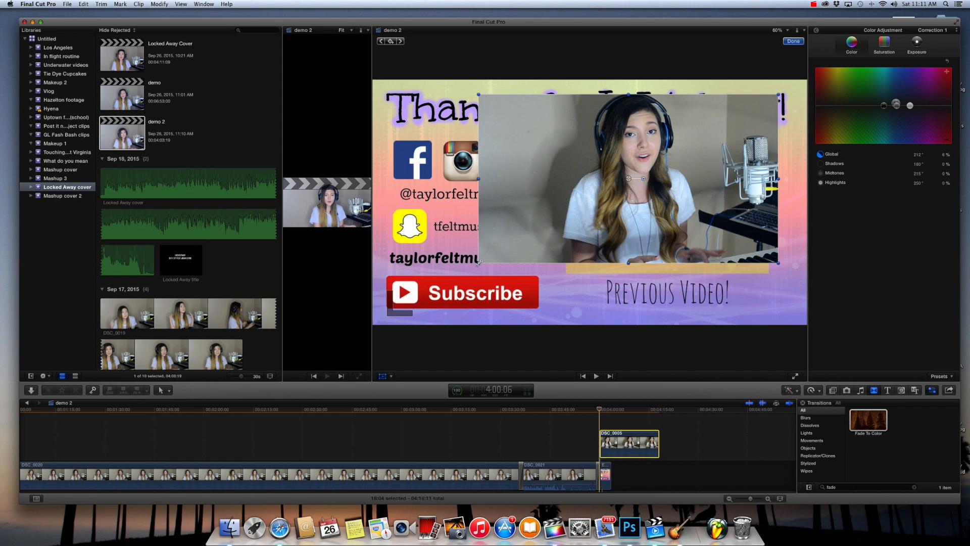
{"action": "left_click_drag", "start_coordinate": [478, 263], "coordinate": [525, 237]}
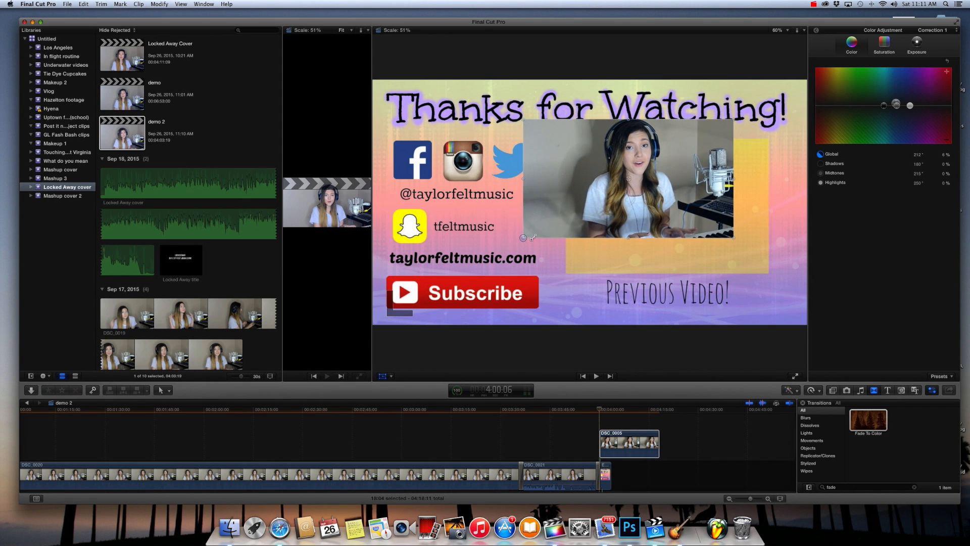
{"action": "mouse_move", "coordinate": [572, 213]}
{"action": "left_mouse_down"}
{"action": "mouse_move", "coordinate": [614, 230]}
{"action": "mouse_move", "coordinate": [594, 214]}
{"action": "mouse_move", "coordinate": [587, 220]}
{"action": "left_mouse_up"}
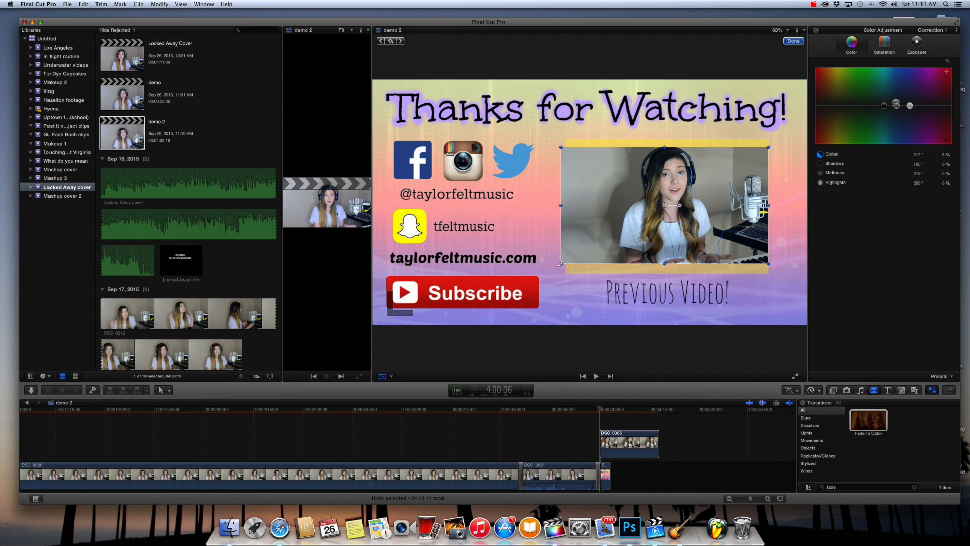
{"action": "left_click_drag", "start_coordinate": [560, 263], "coordinate": [582, 240]}
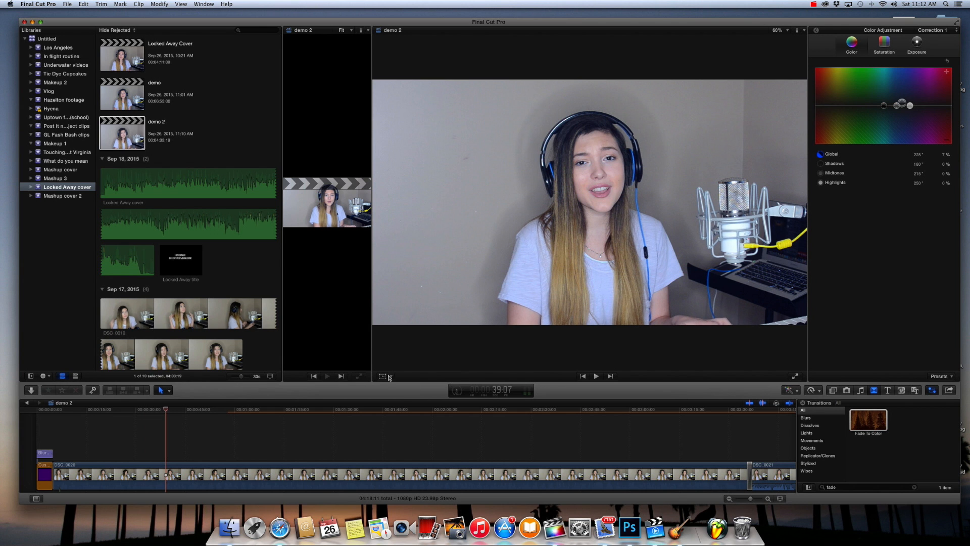
- Review the edit by moving the playhead to the start of DSC_0020, through the transition into DSC_0021, and on to the End Slate
{"action": "left_click_drag", "start_coordinate": [167, 409], "coordinate": [52, 410]}
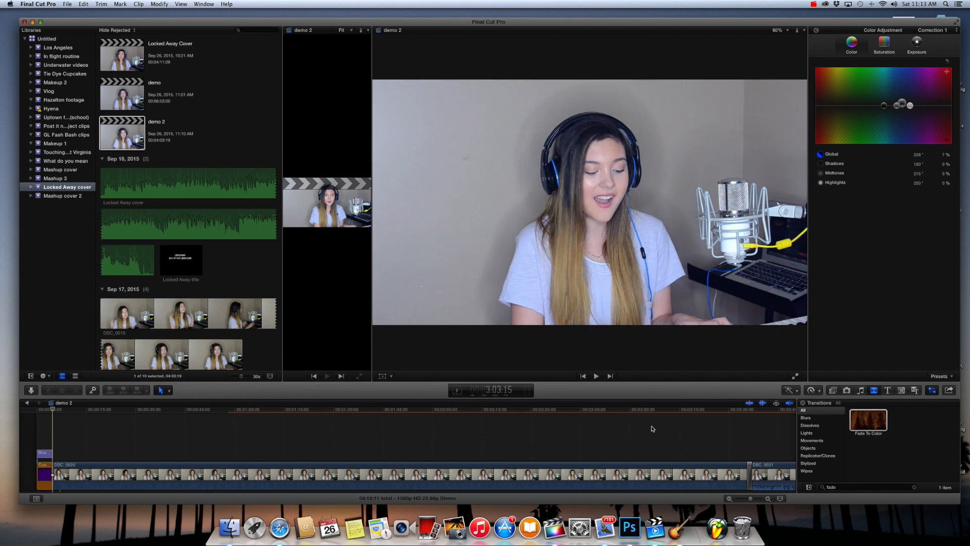
{"action": "left_click", "coordinate": [749, 410]}
{"action": "left_click_drag", "start_coordinate": [743, 411], "coordinate": [782, 411]}
{"action": "key", "text": "Down"}
{"action": "key", "text": "Down"}
{"action": "key", "text": "Down"}
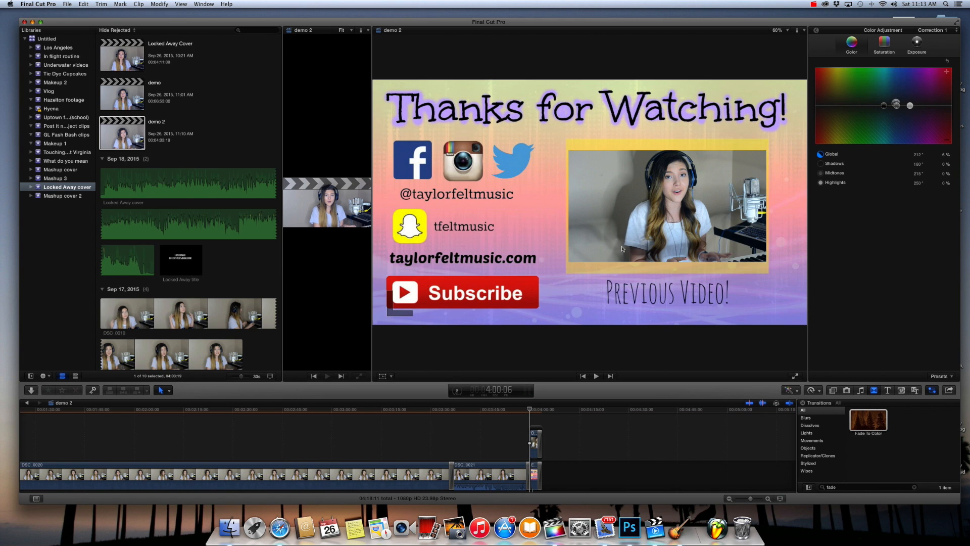